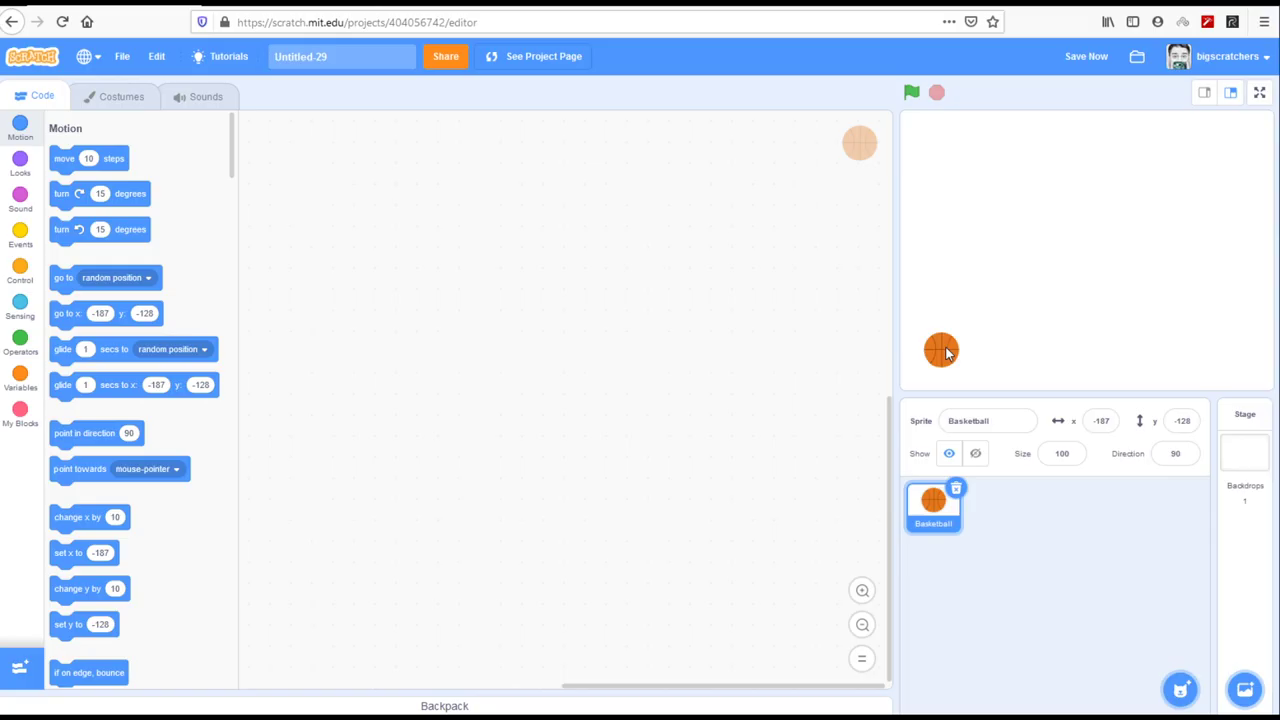
Move the basketball near the stage's lower-left corner, to about x -188, y -139, and save the project
left_click_drag(946, 352, 941, 361)
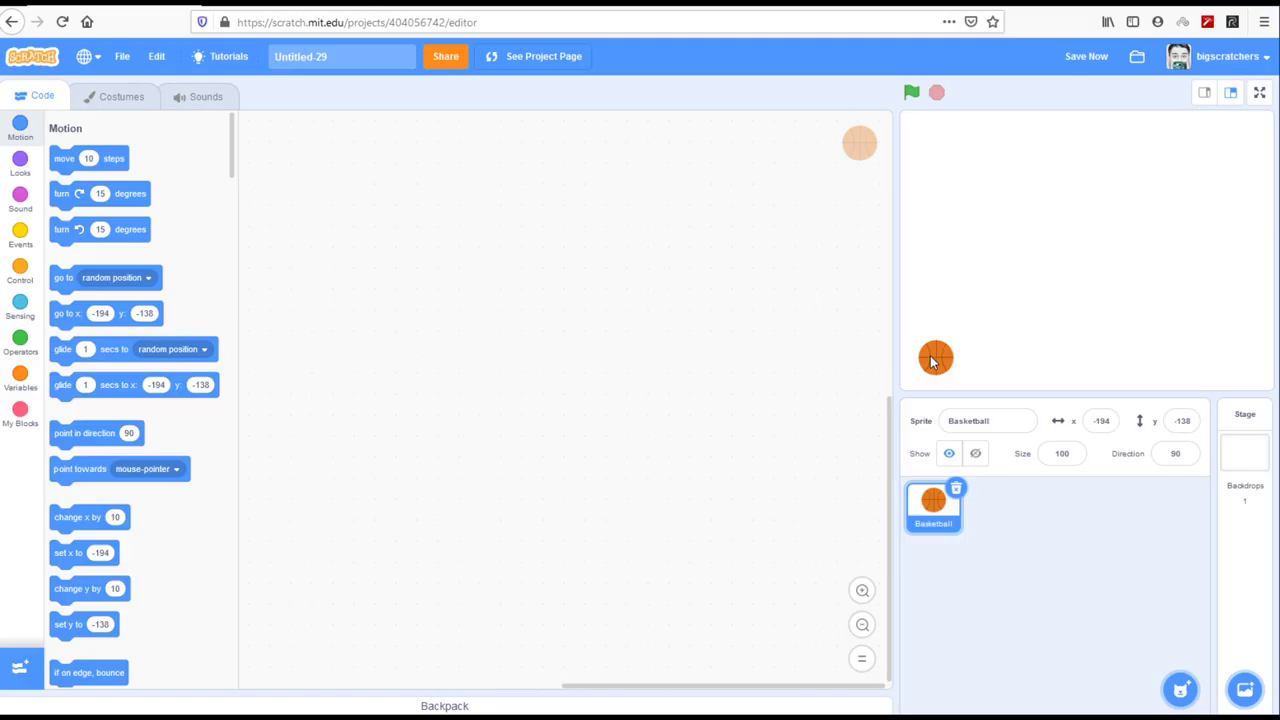
left_click_drag(931, 361, 937, 365)
key("ctrl+s")
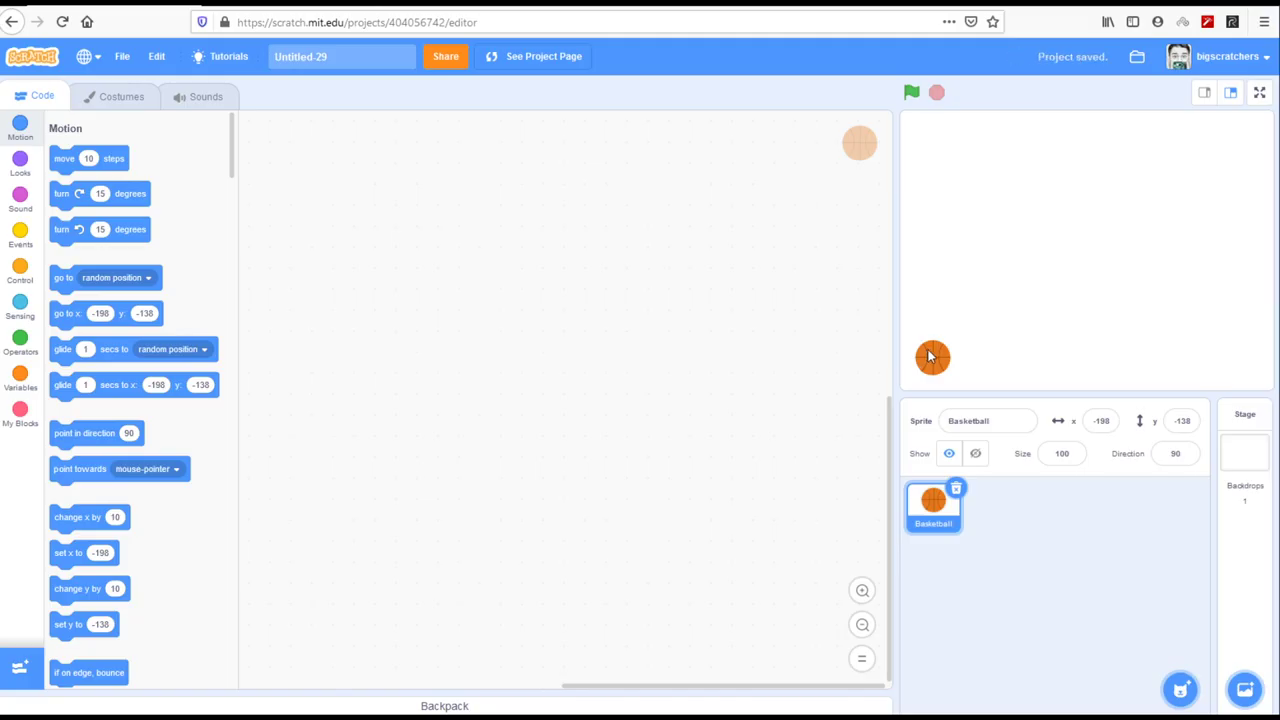
mouse_move(932, 364)
left_mouse_down()
mouse_move(975, 265)
mouse_move(940, 364)
left_mouse_up()
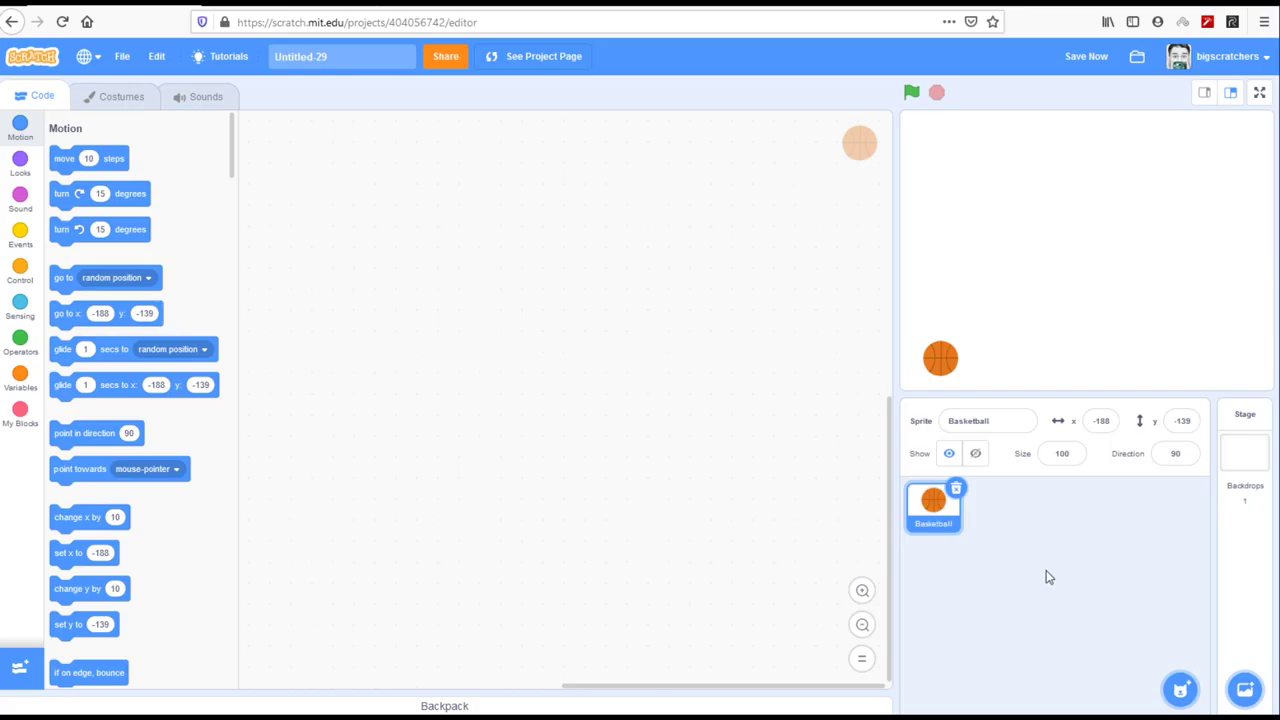
Paint a new sprite and draw an open-topped bucket on its canvas from three connected black lines with outline width 10
mouse_move(1180, 690)
left_click(1180, 632)
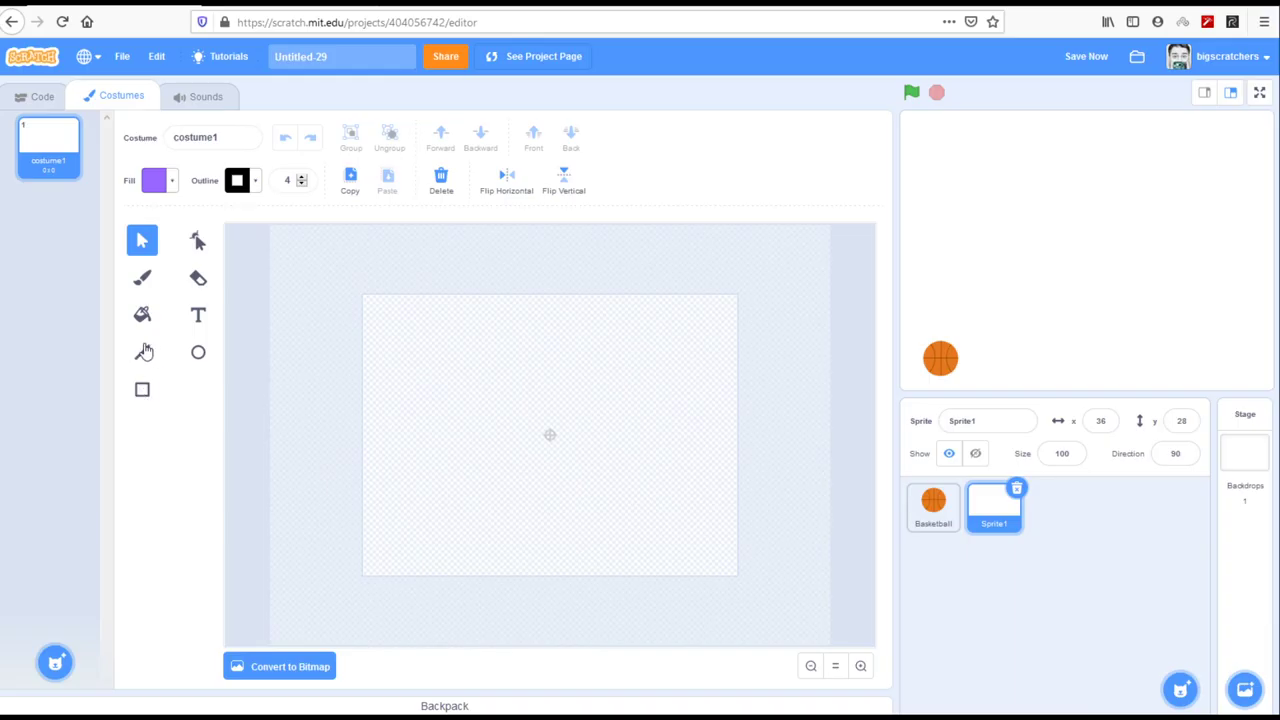
left_click(143, 354)
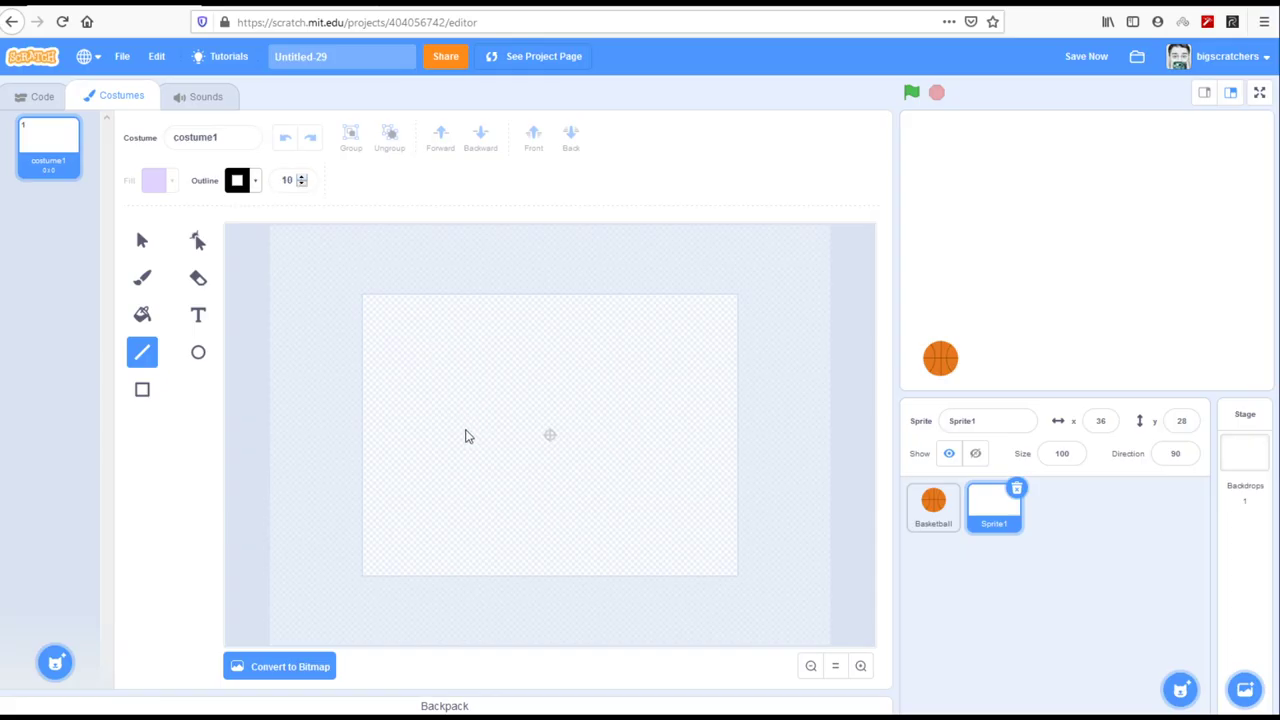
left_click_drag(447, 413, 660, 424)
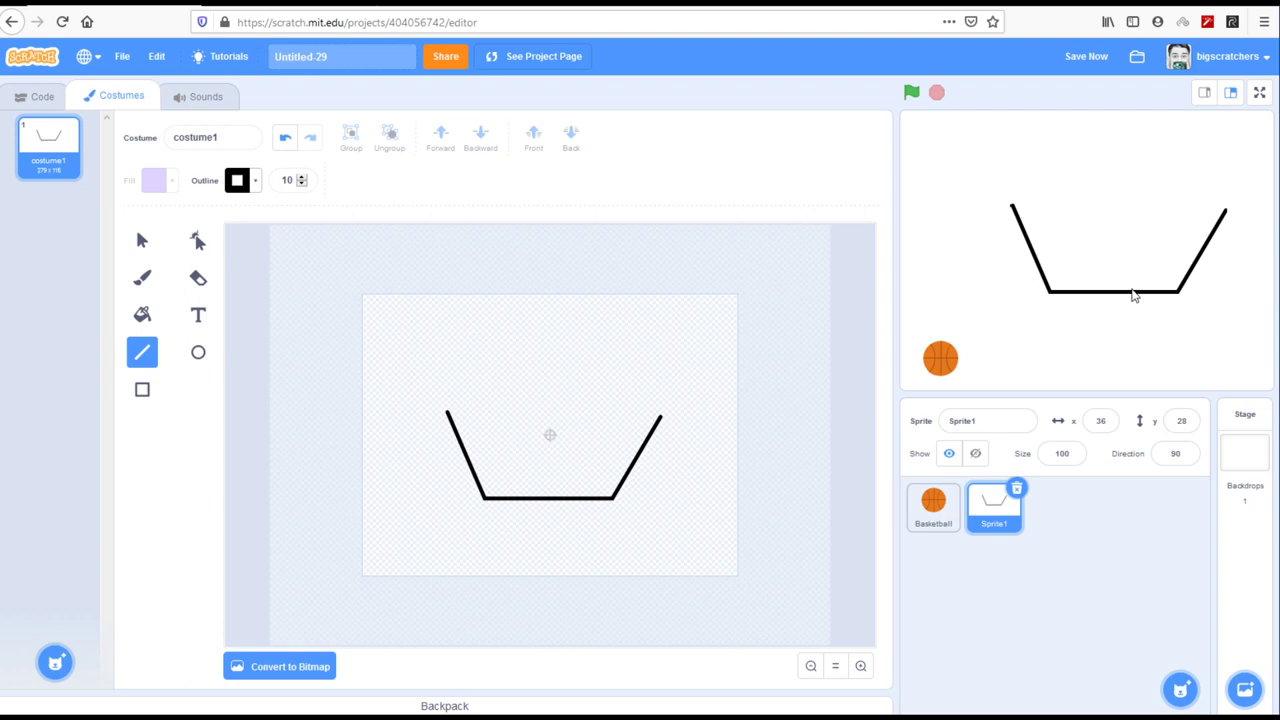
Move the bucket sprite lower on the stage, to about x 106, y -92, and set its size to 30
left_click_drag(1137, 301, 1188, 392)
left_click(1073, 453)
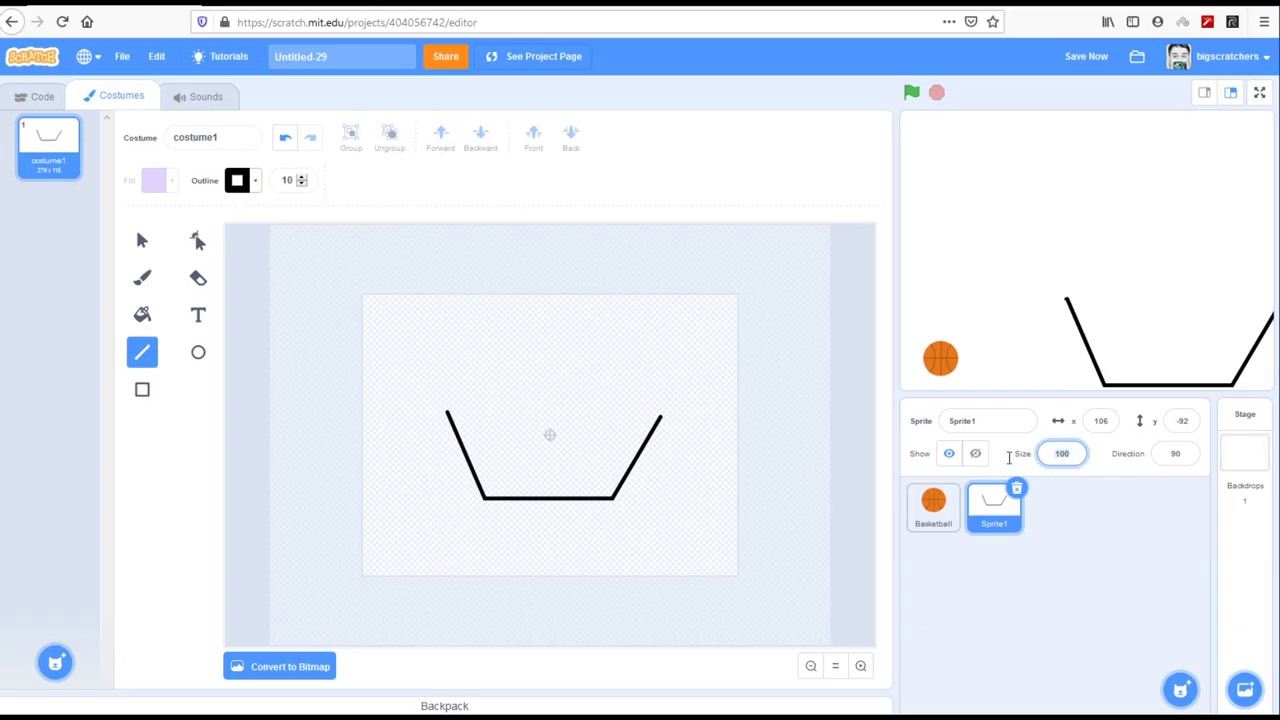
type("20")
key("Return")
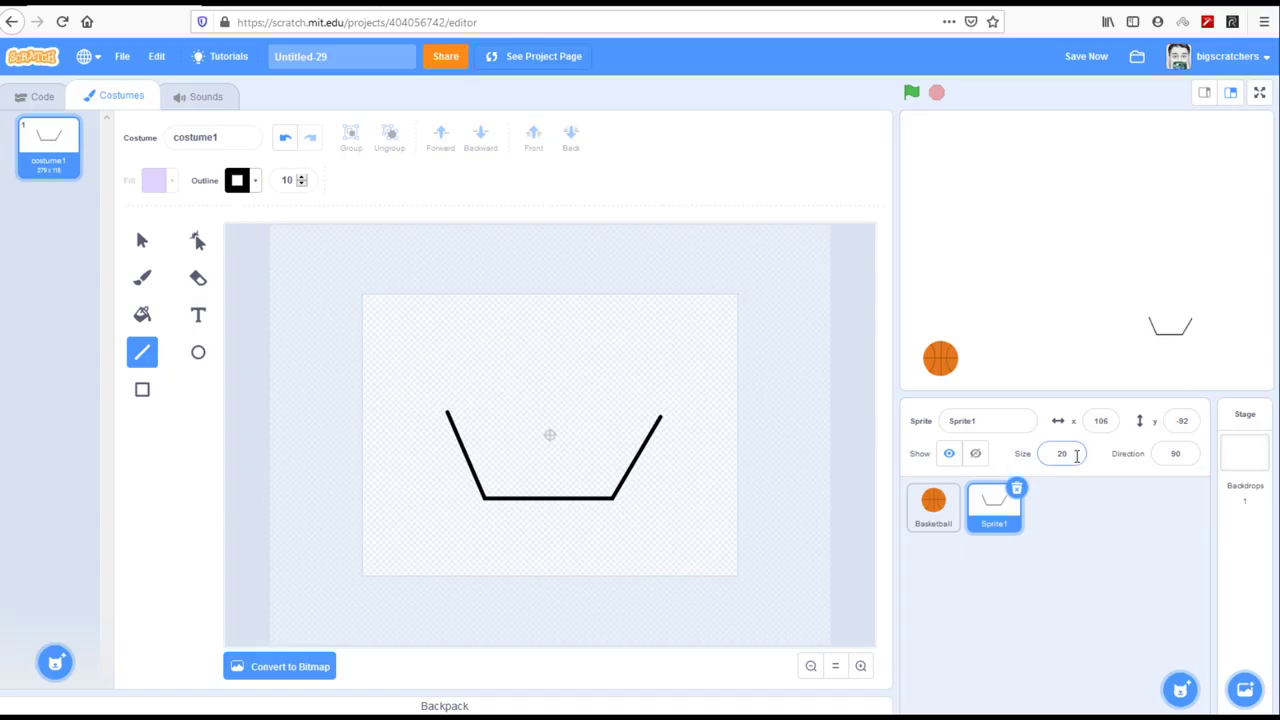
key("Return")
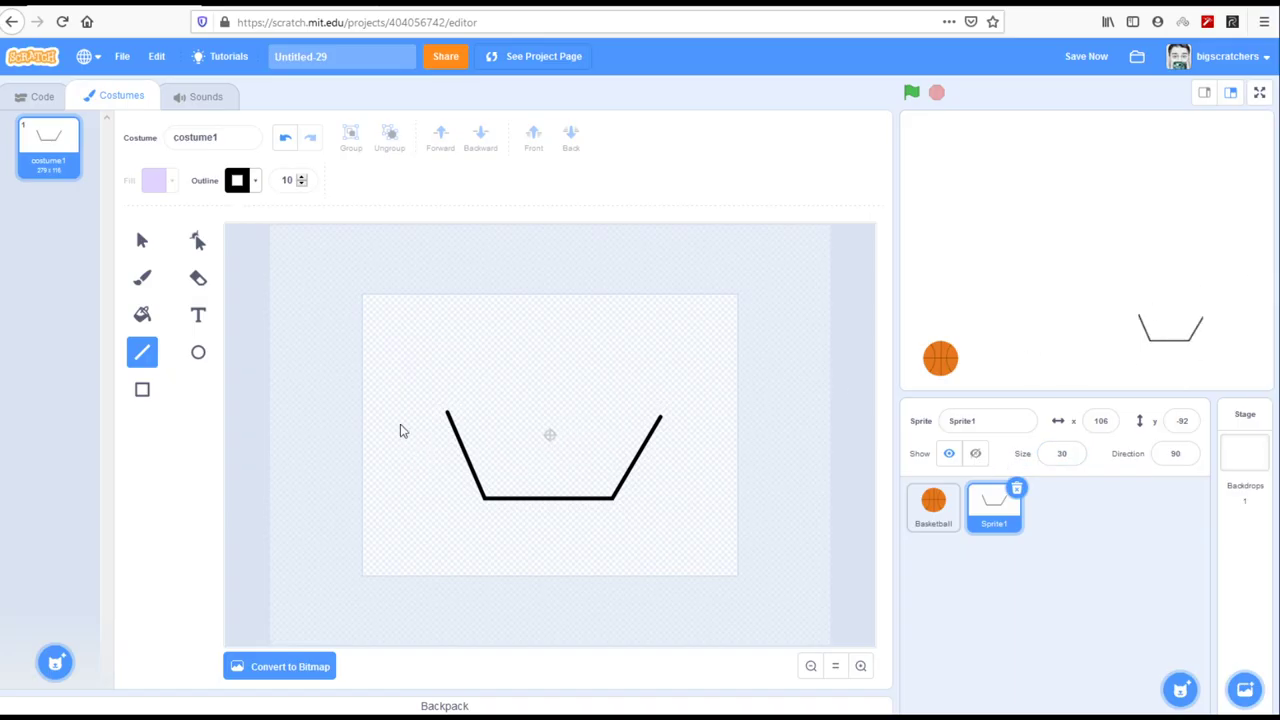
Thicken the whole bucket's outline to 51 and move the sprite to the stage's lower-right corner, about x 188, y -147
left_click_drag(389, 362, 651, 528)
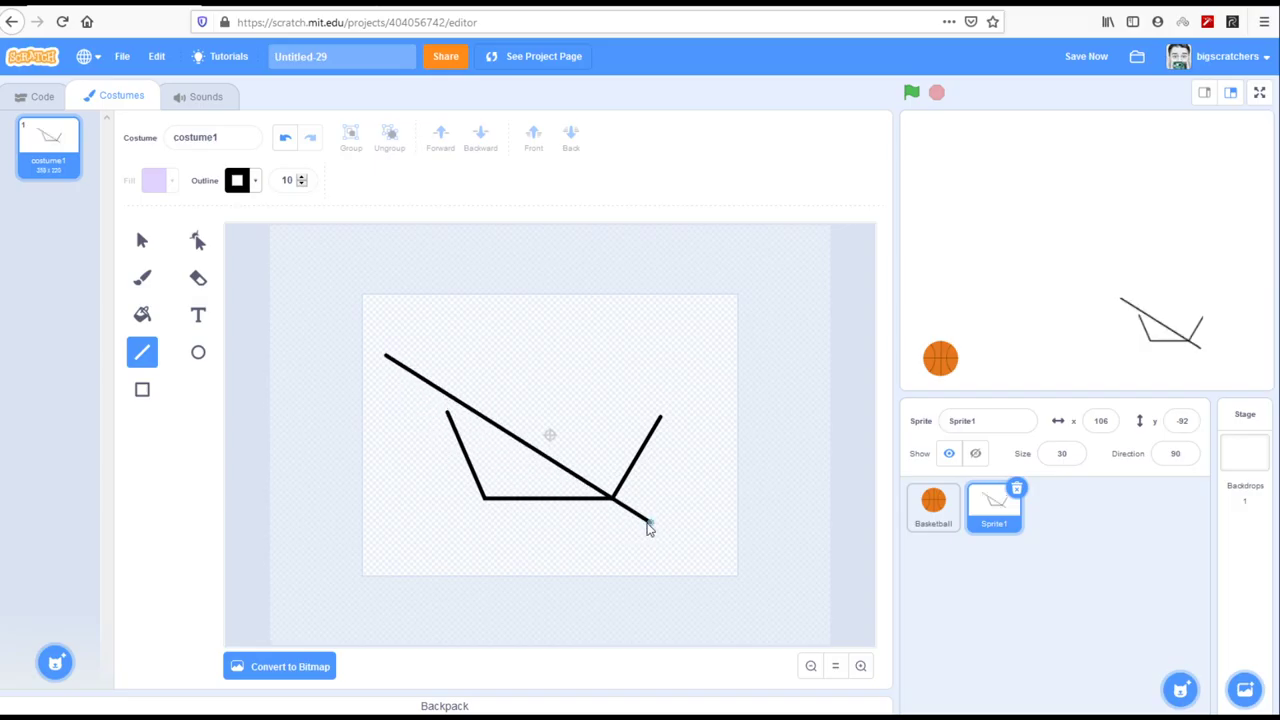
key("ctrl+z")
left_click(141, 243)
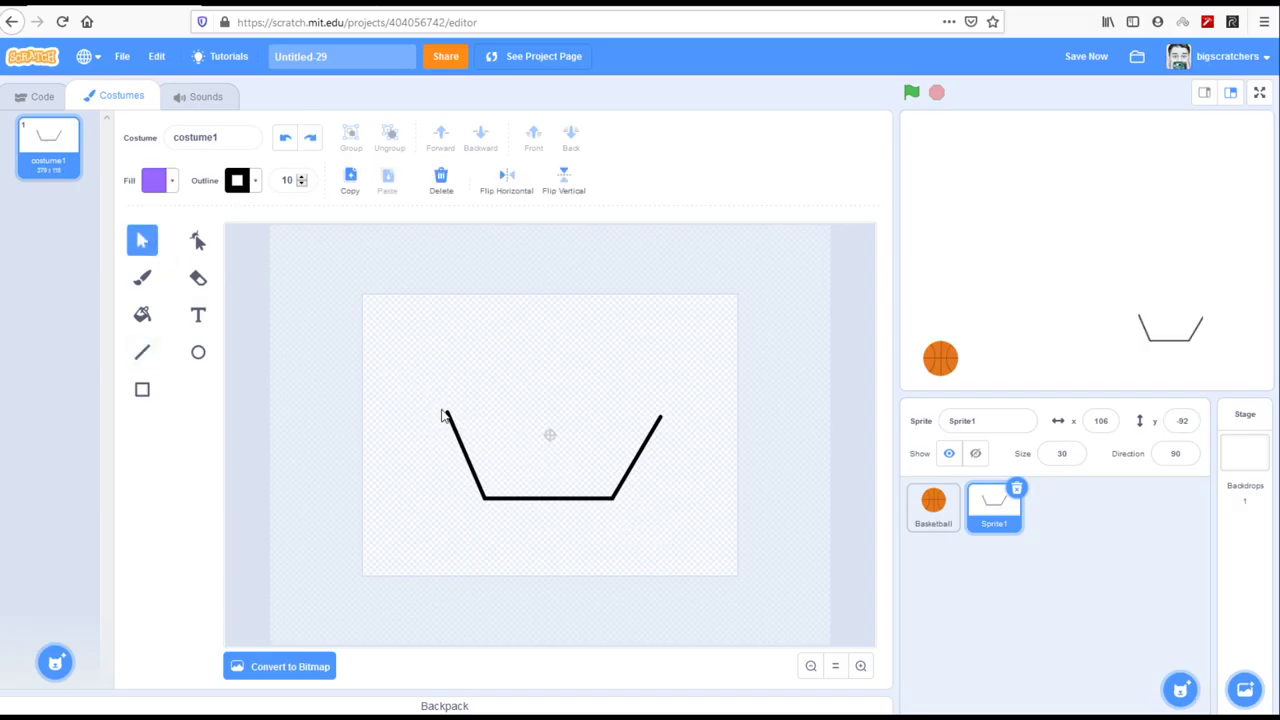
left_click_drag(438, 416, 688, 528)
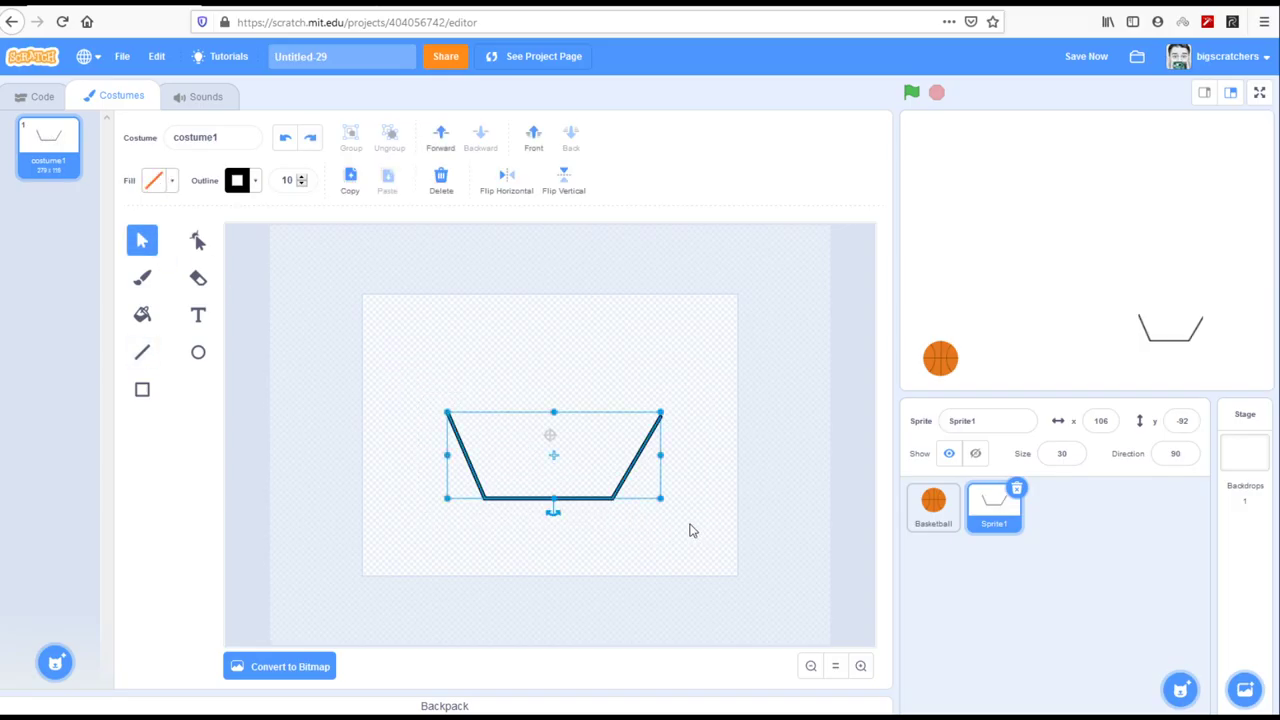
left_click(303, 177)
left_click(303, 177)
left_click(303, 177)
left_click(303, 177)
left_click(303, 177)
left_click(303, 177)
left_click(303, 177)
left_click(303, 177)
left_click(303, 177)
left_click(303, 177)
left_click(303, 177)
left_click(303, 177)
left_click(303, 177)
left_click(303, 177)
left_click(303, 177)
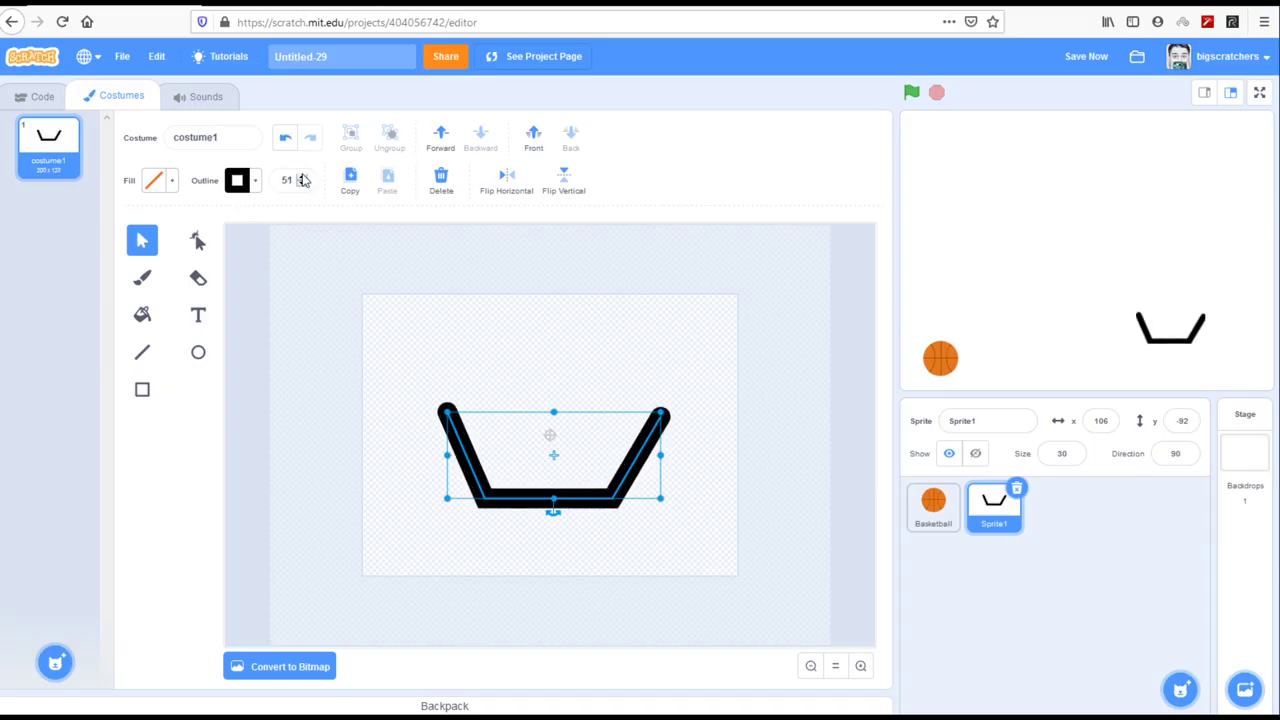
left_click_drag(1180, 345, 1244, 391)
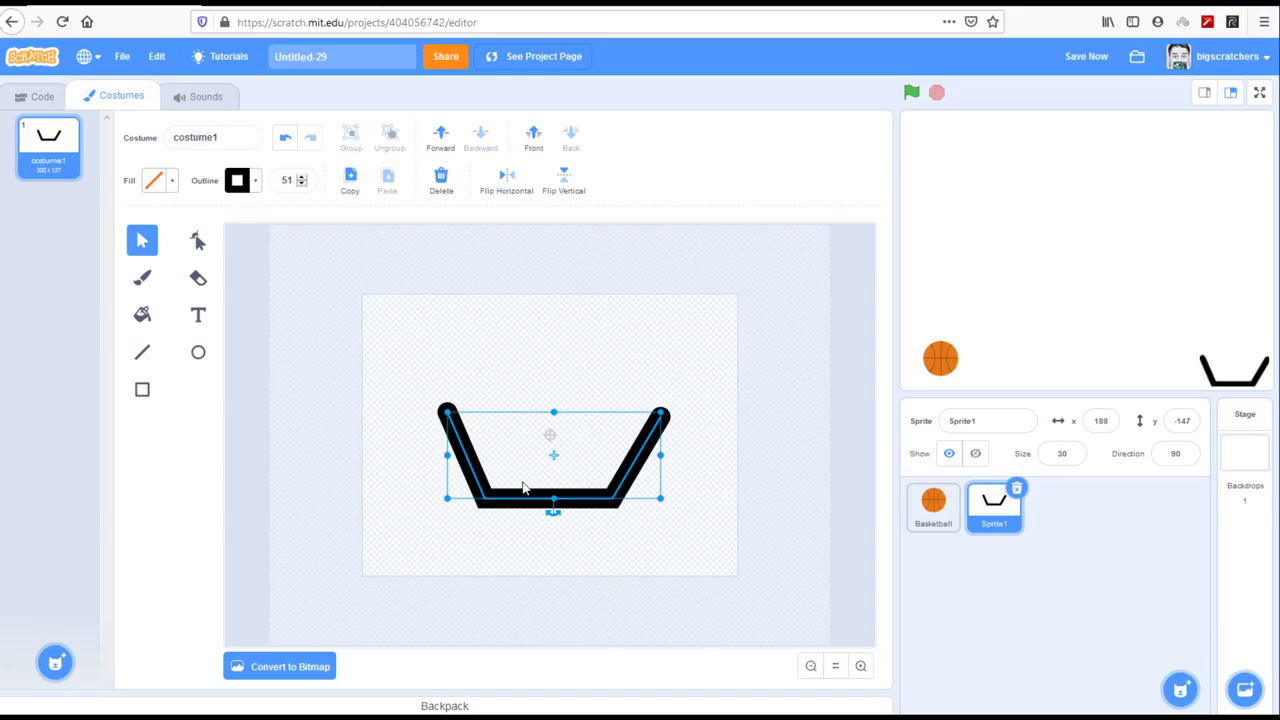
left_click(352, 182)
left_click(387, 180)
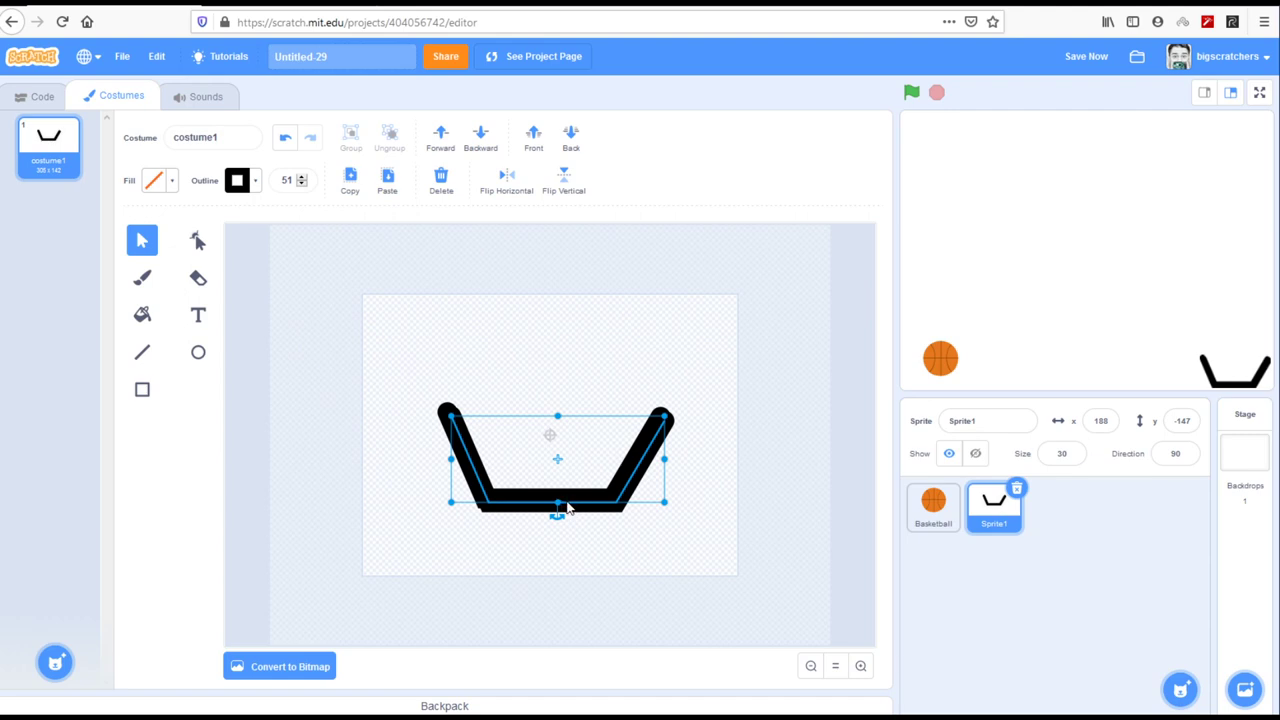
left_click(560, 464)
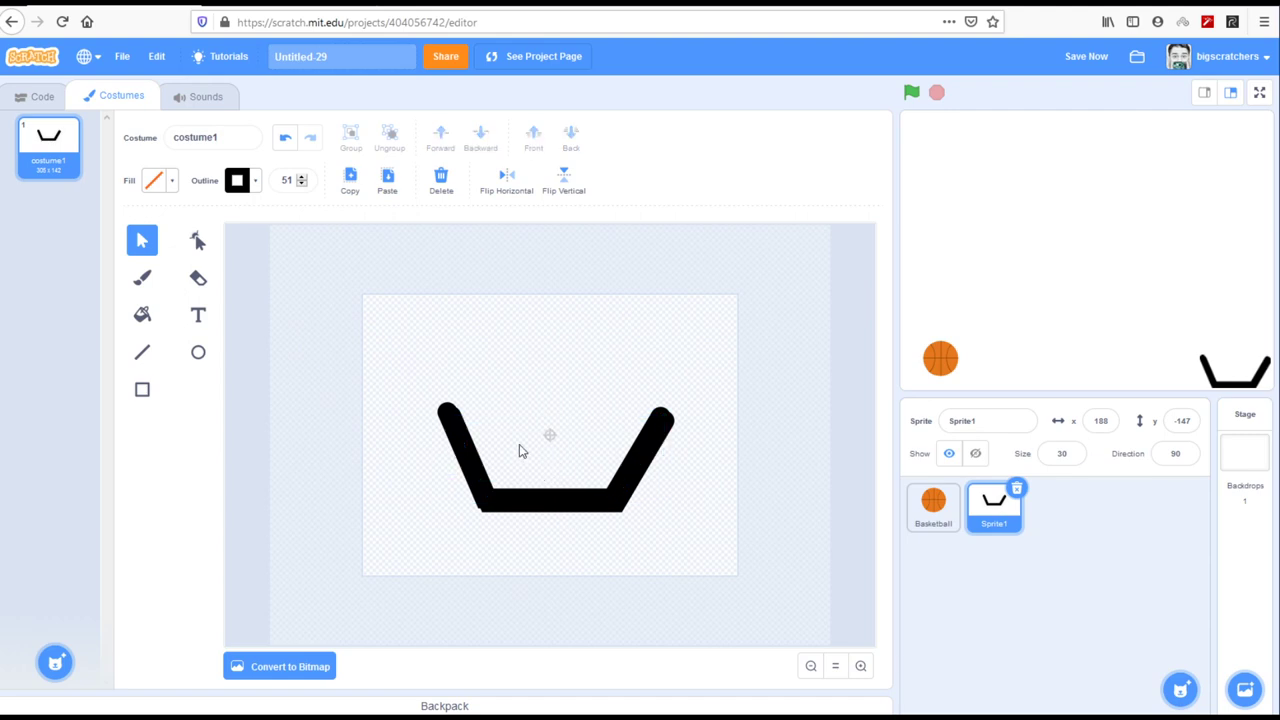
left_click(519, 451)
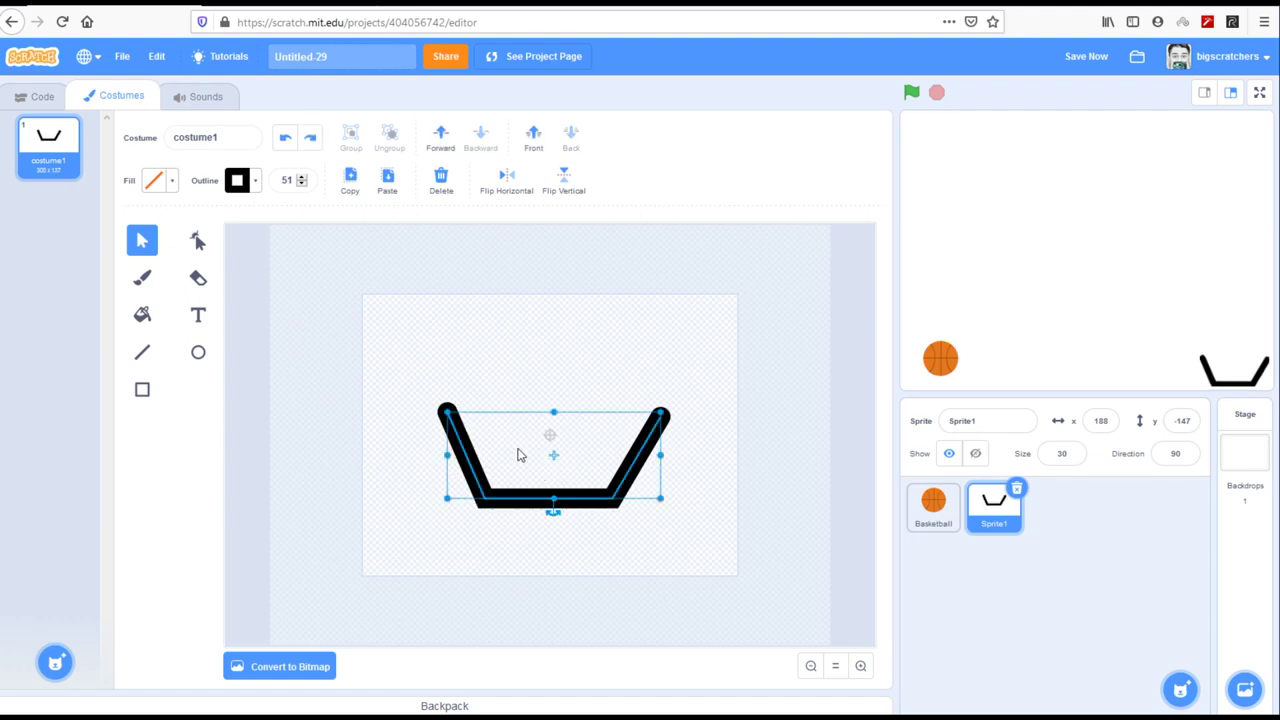
left_click(565, 415)
left_click(545, 440)
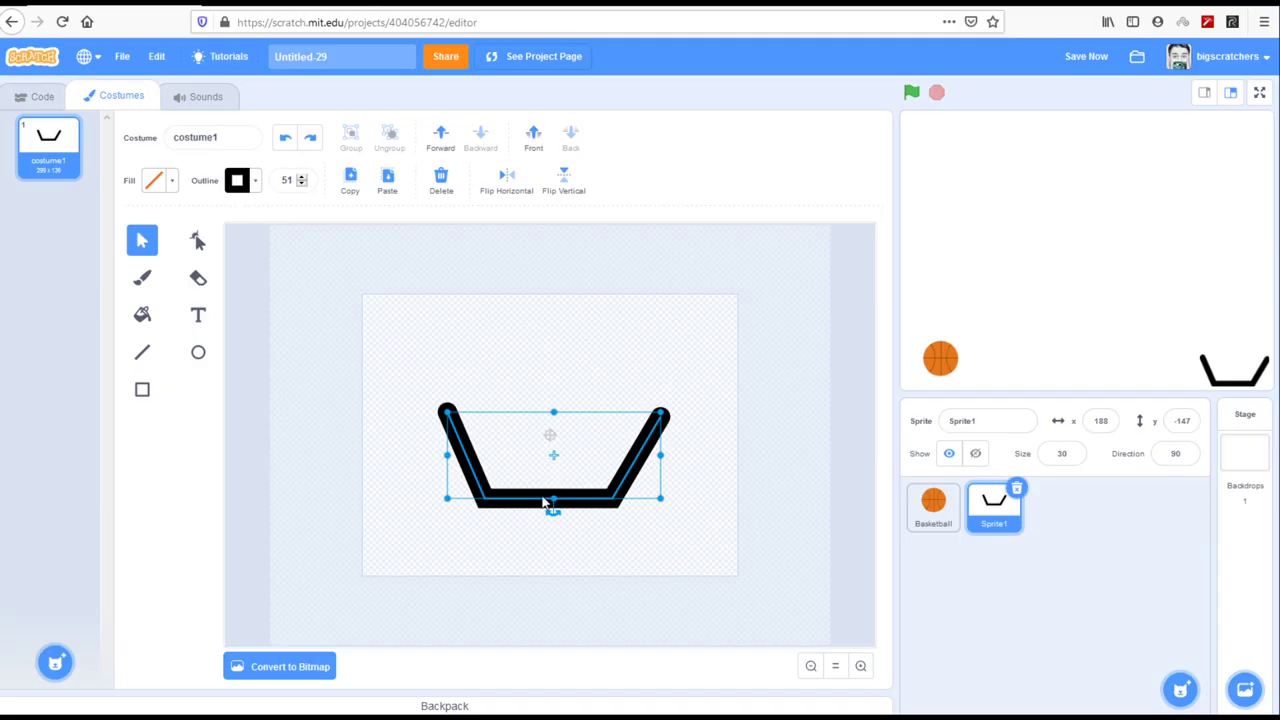
left_click(553, 464)
left_click(588, 504)
left_click(598, 482)
left_click(607, 479)
mouse_move(630, 485)
left_mouse_down()
mouse_move(628, 449)
mouse_move(629, 486)
left_mouse_up()
left_click(638, 492)
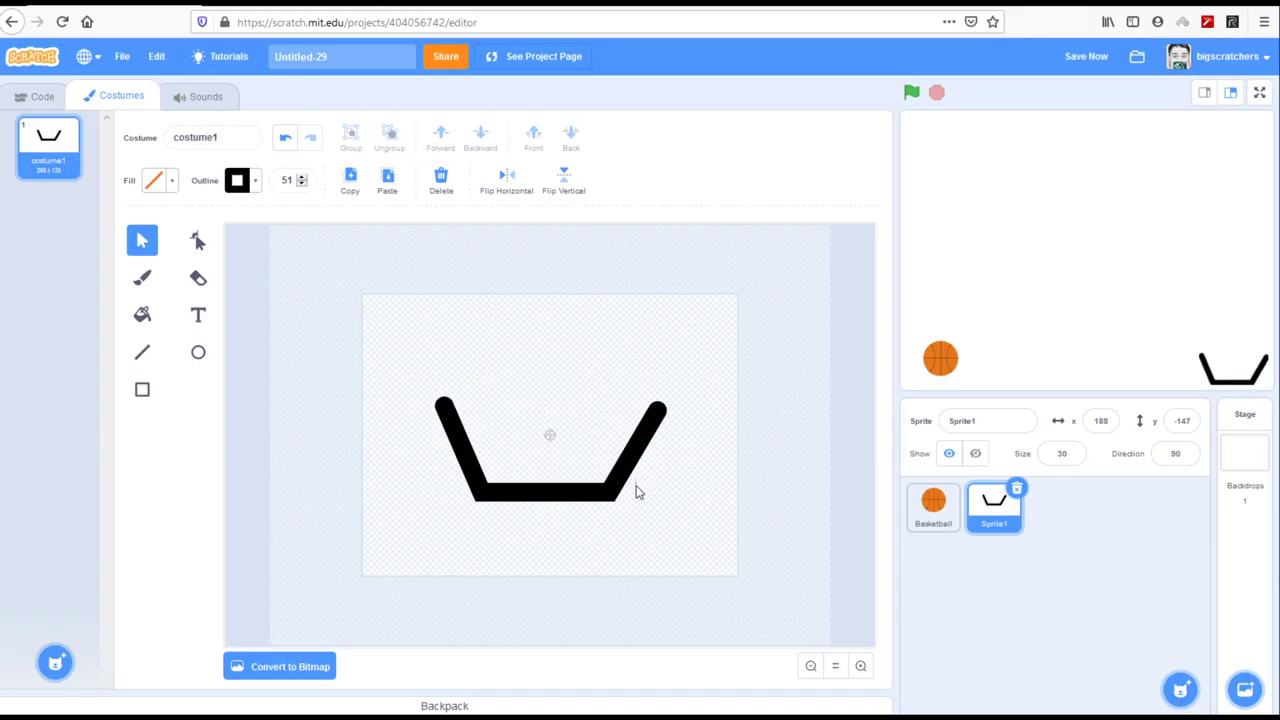
key("ctrl+z")
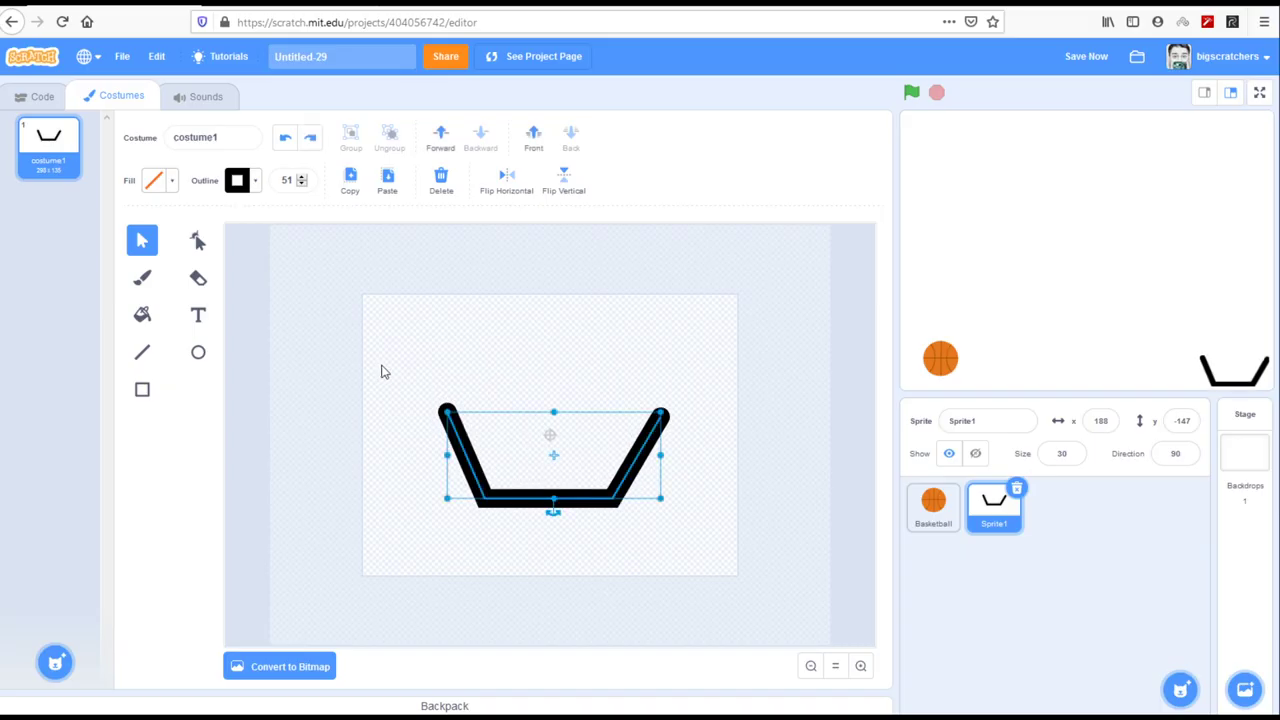
Duplicate the black bucket shape and place the copy slightly above the original
left_click(350, 180)
left_click(387, 180)
left_click_drag(506, 520, 482, 495)
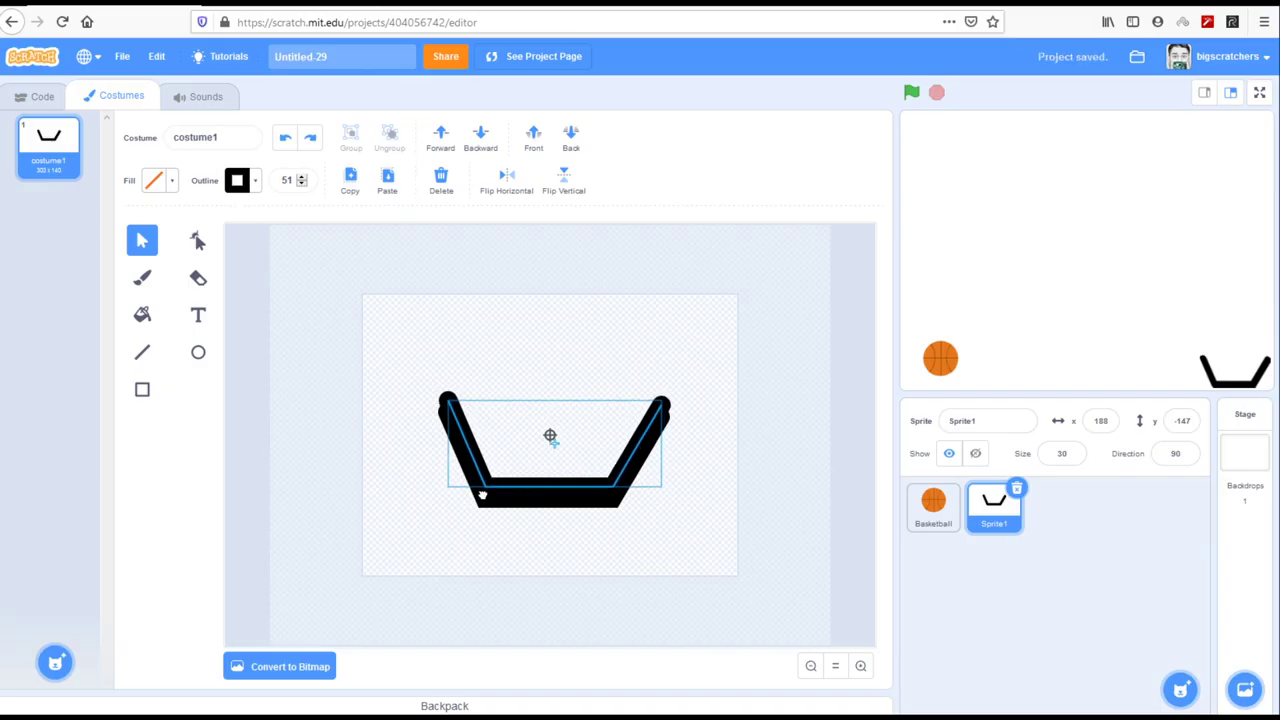
Recolor the upper bucket copy's outline to turquoise with color 48 and brightness 92
left_click(238, 180)
left_click_drag(178, 332, 268, 332)
left_click_drag(276, 286, 243, 288)
left_click_drag(184, 242, 226, 257)
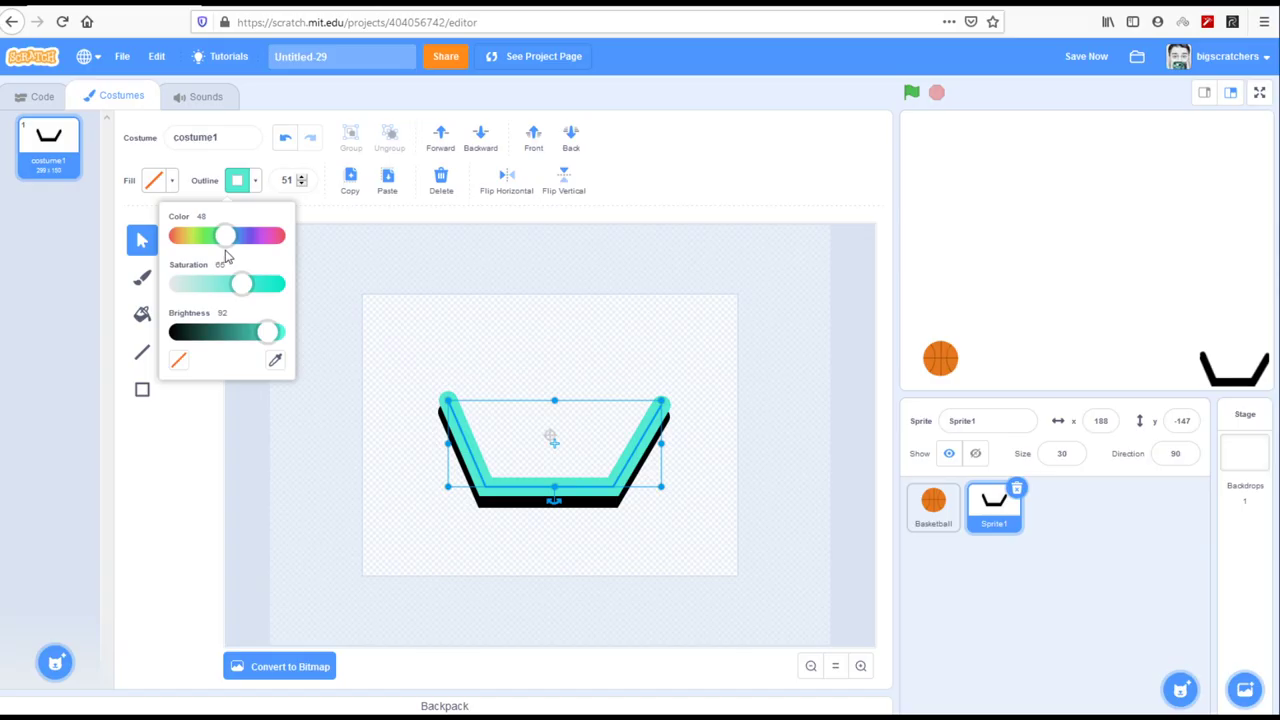
left_click(551, 437)
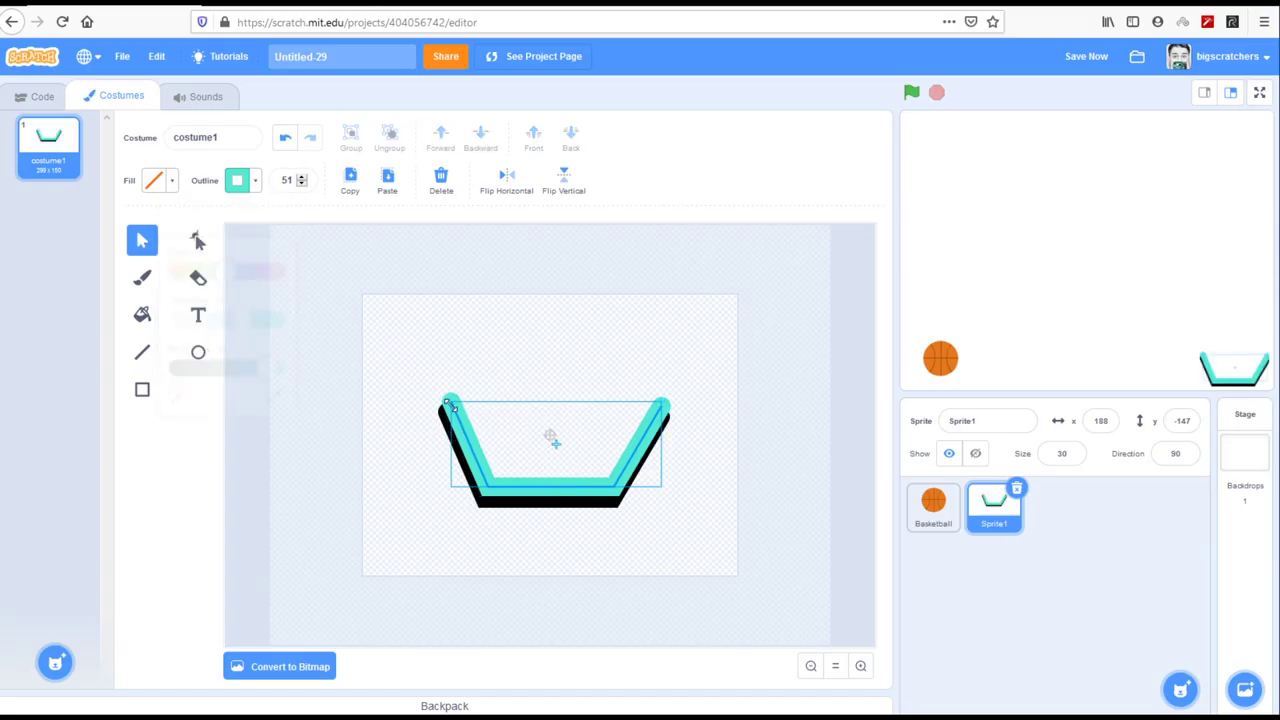
Reduce the turquoise copy's height from its upper edge and align its sides with the arms of the black bucket
left_click_drag(661, 444, 655, 448)
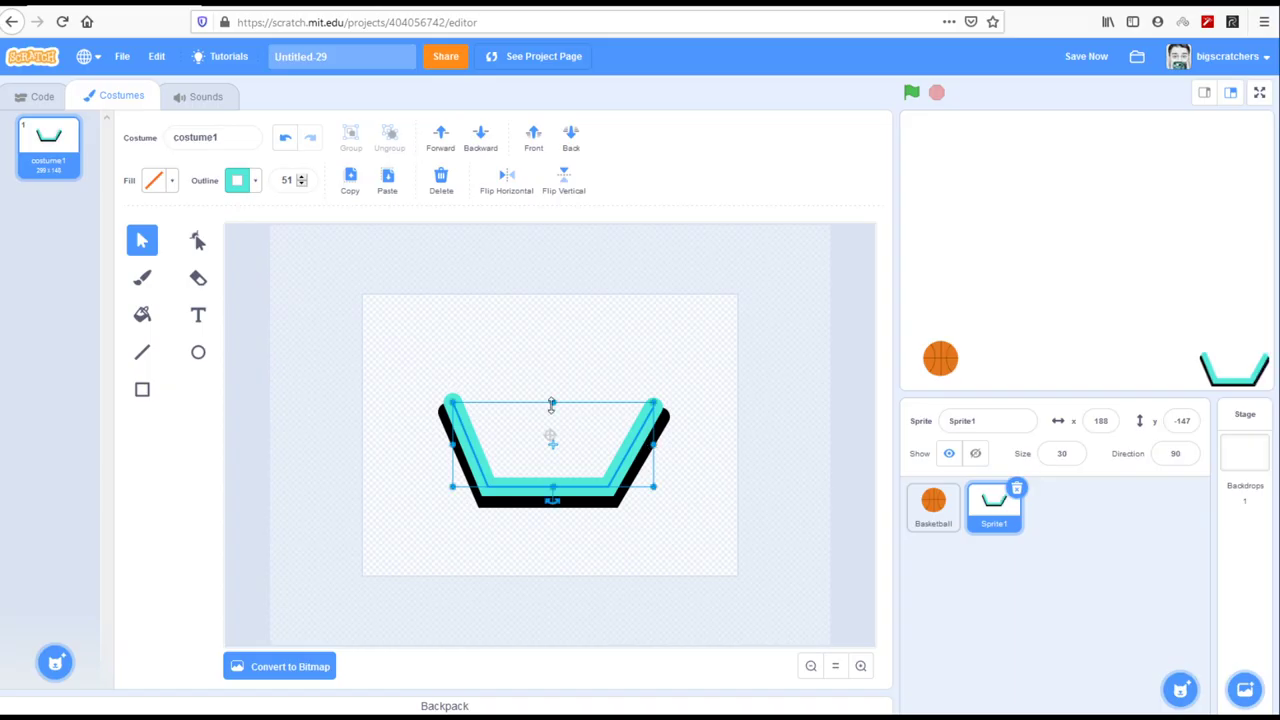
left_click_drag(554, 402, 555, 412)
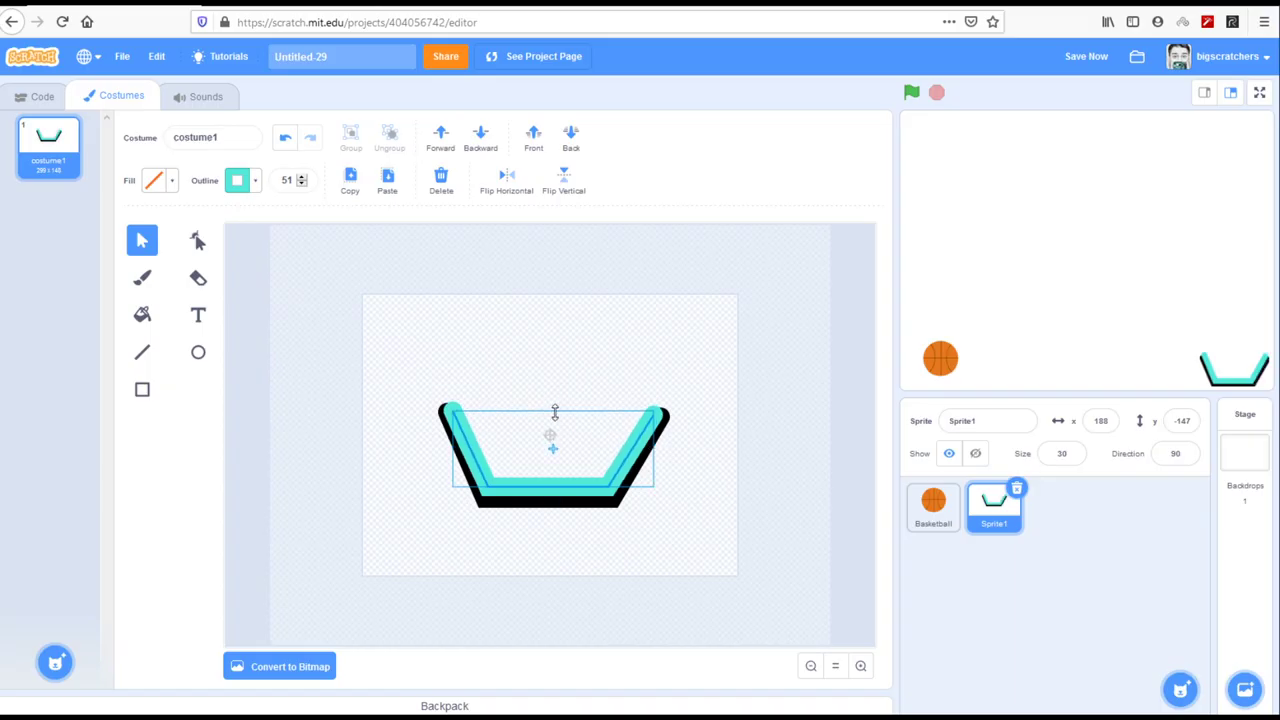
left_click_drag(555, 412, 556, 414)
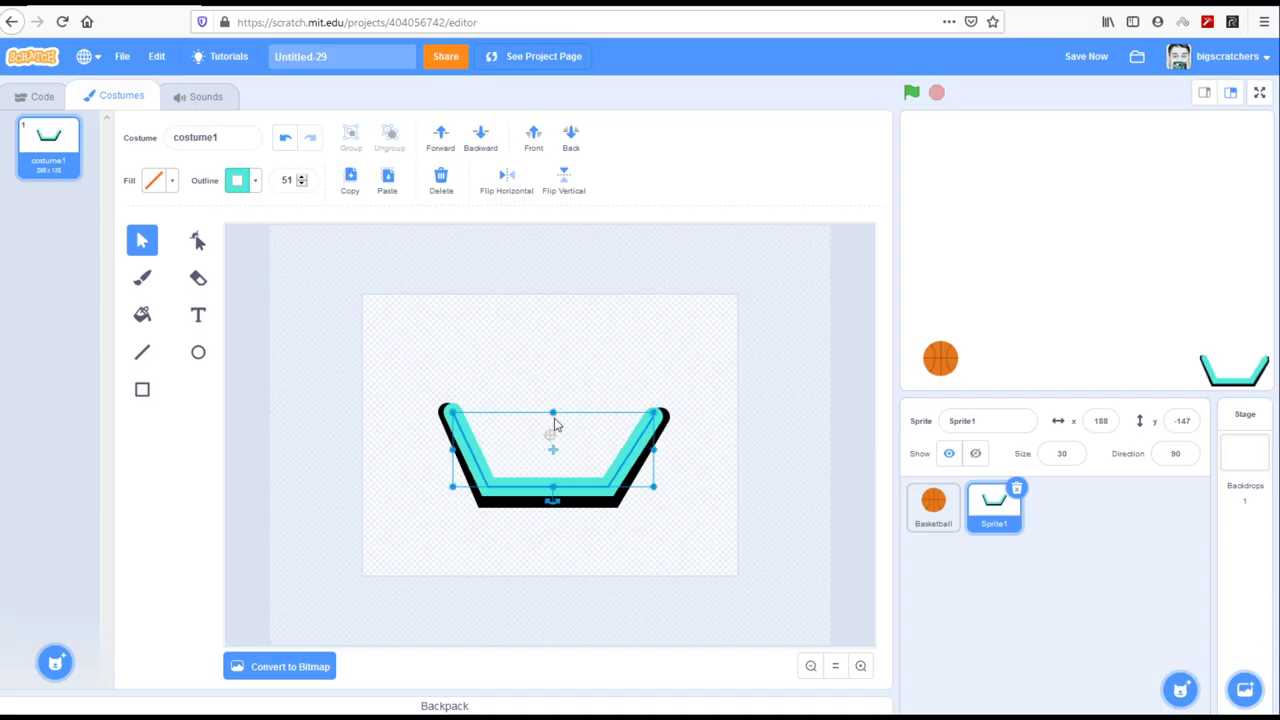
left_click_drag(455, 451, 443, 448)
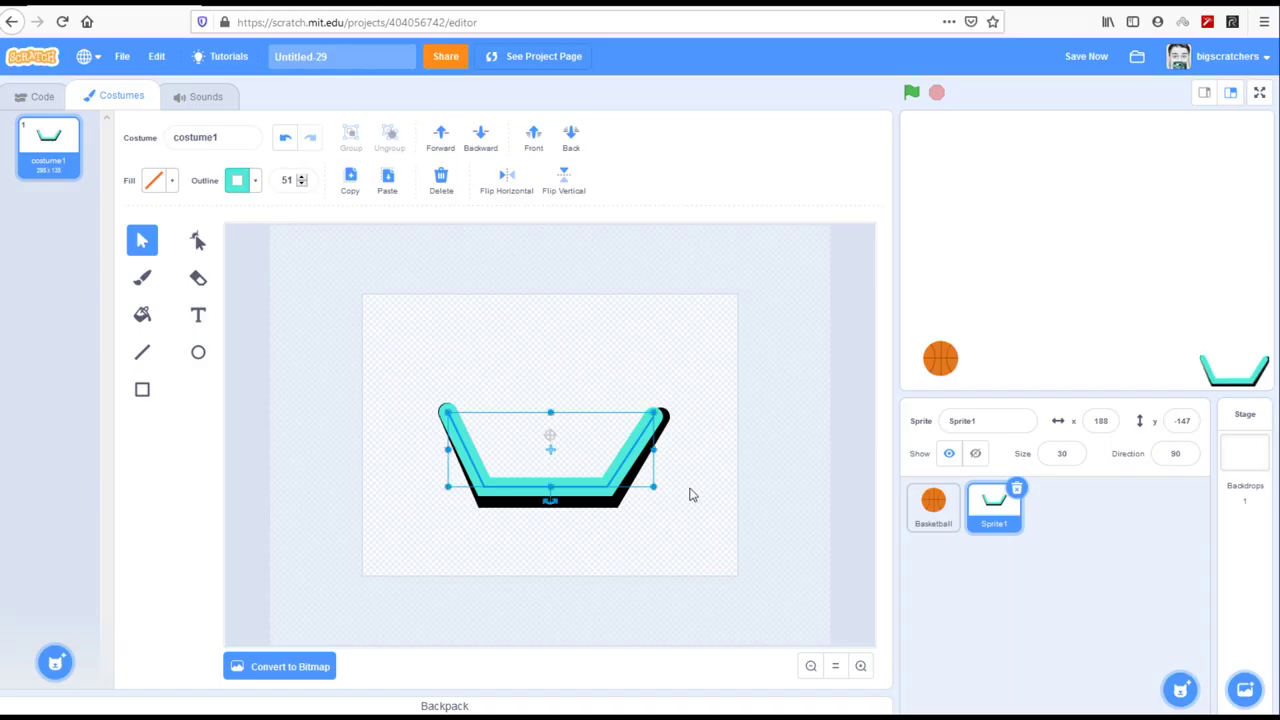
left_click_drag(653, 451, 661, 456)
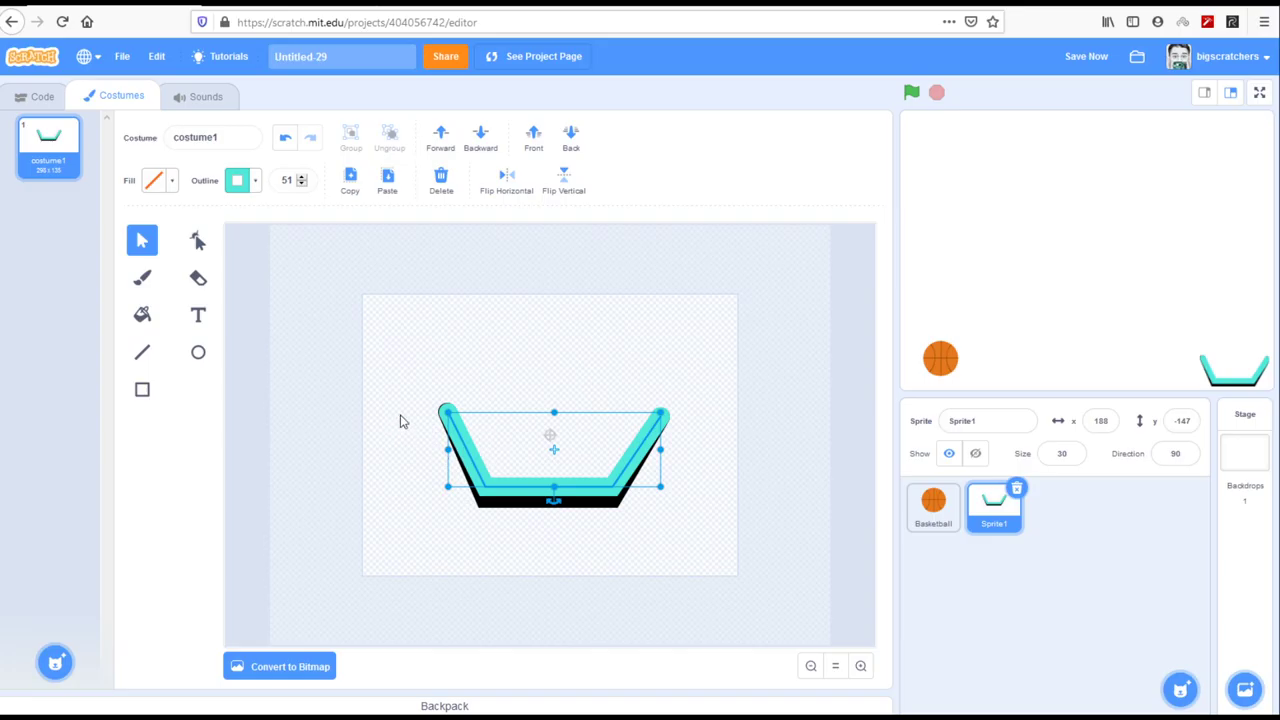
Place the bucket sprite at x 183, y -150 and move the basketball toward it, to about x -22, y -142
left_click_drag(1247, 388, 1243, 390)
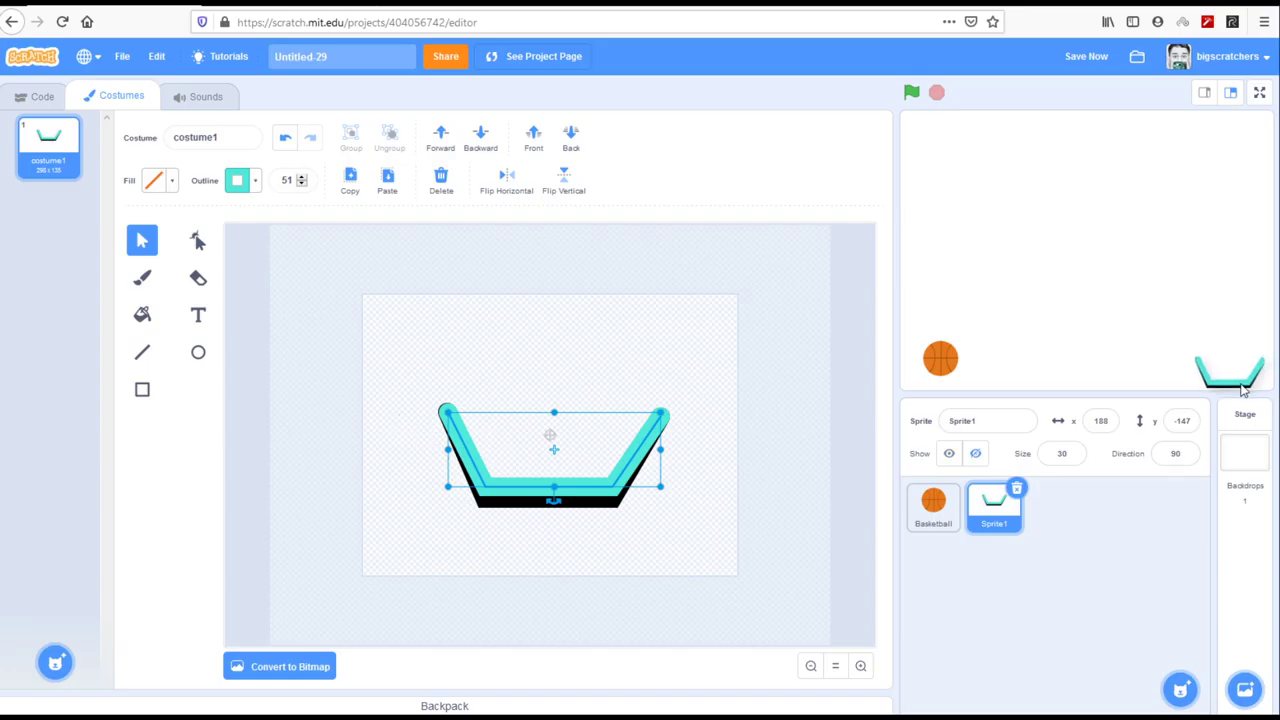
left_click_drag(1241, 385, 1241, 385)
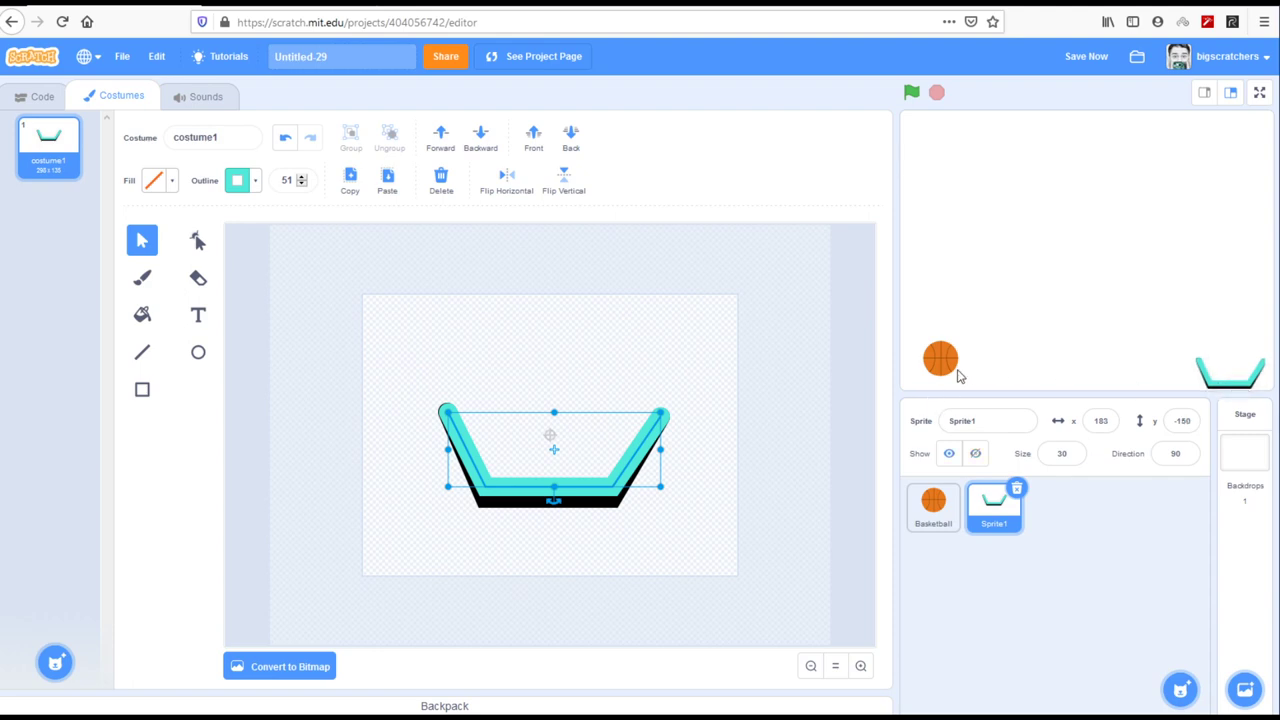
left_click_drag(938, 367, 1059, 368)
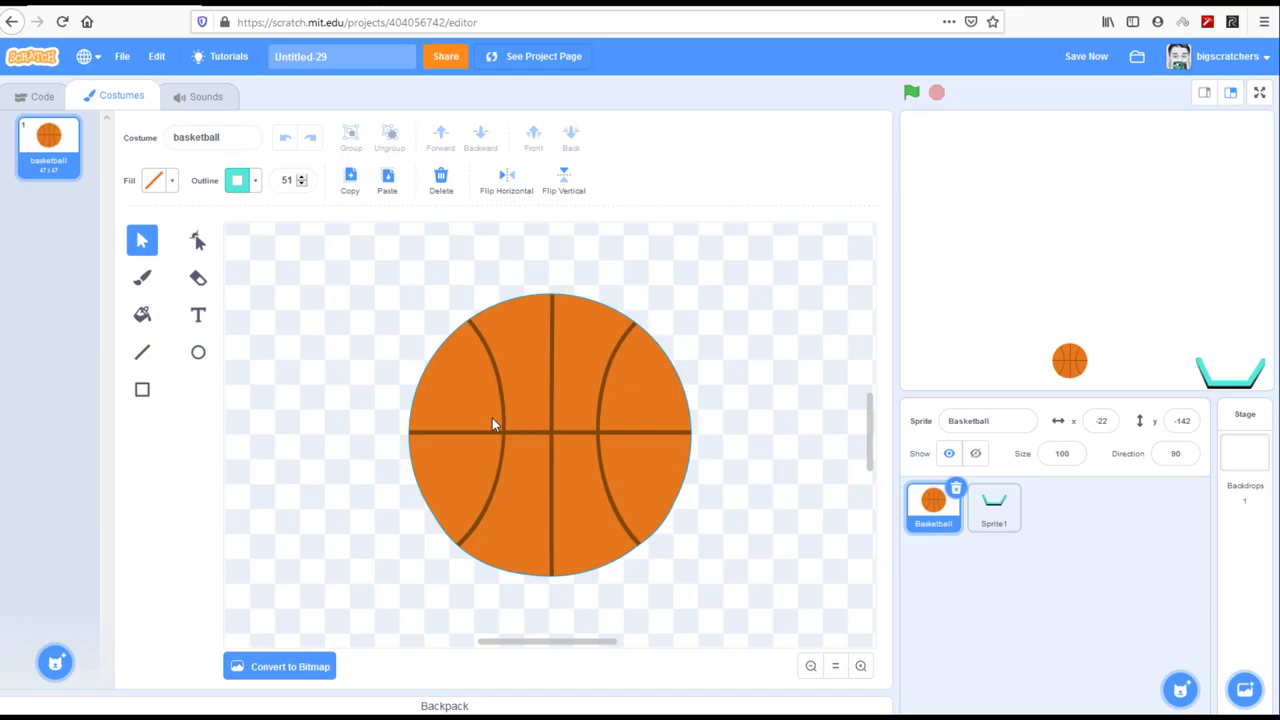
Narrow the turquoise shape in the bucket costume from both sides to leave a black border along each arm
left_click(993, 510)
left_click_drag(447, 449, 455, 448)
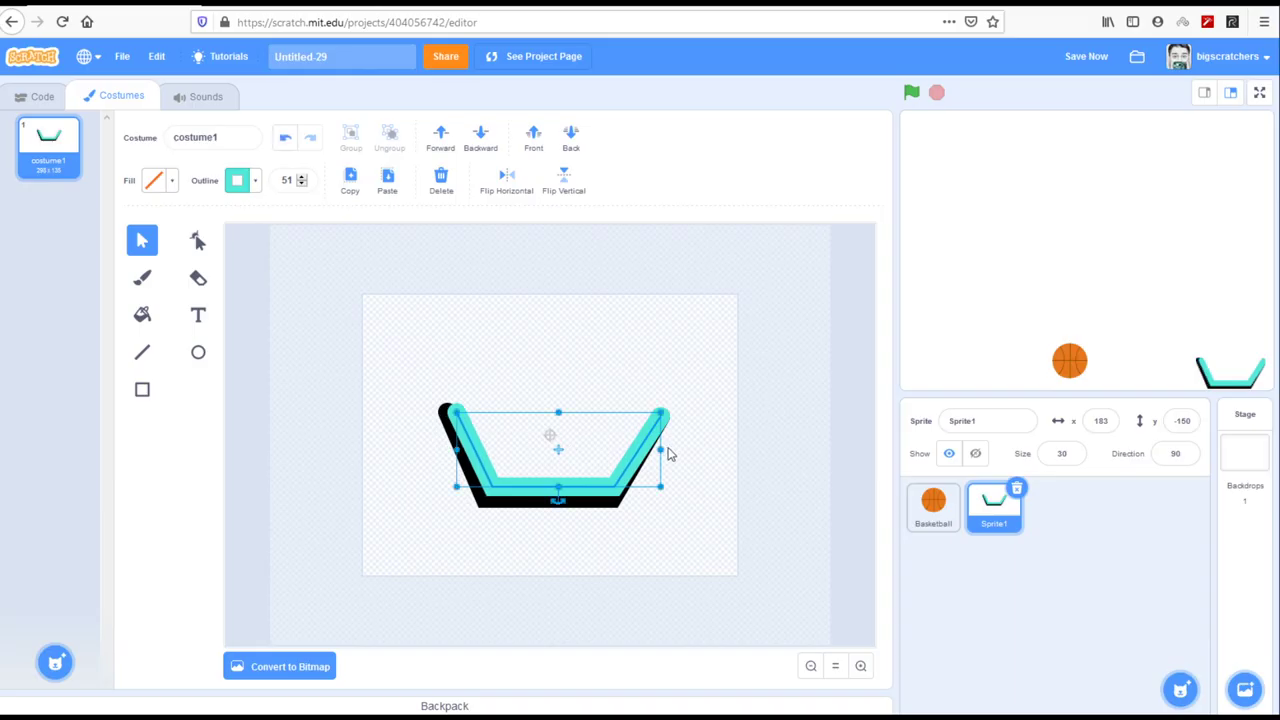
left_click_drag(660, 450, 651, 449)
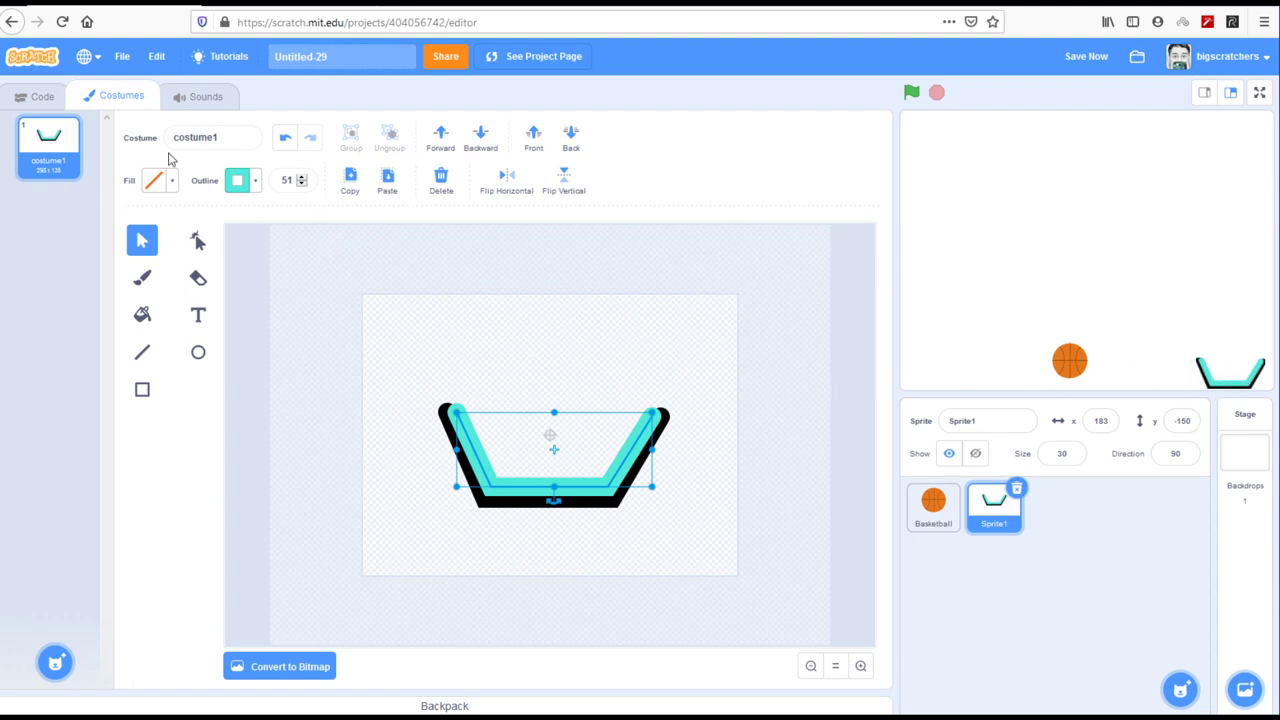
Return to the code editor and move the basketball to the stage's lower-left corner, about x -205, y -152
left_click(30, 101)
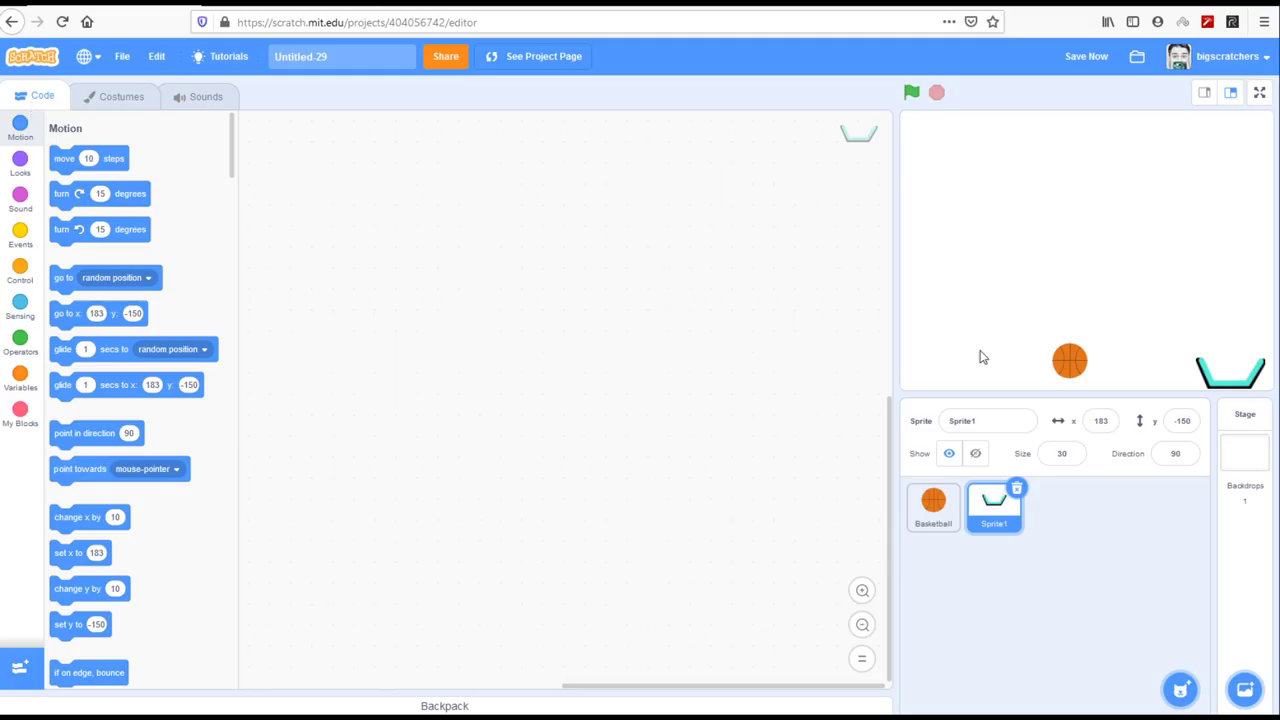
left_click_drag(935, 374, 931, 378)
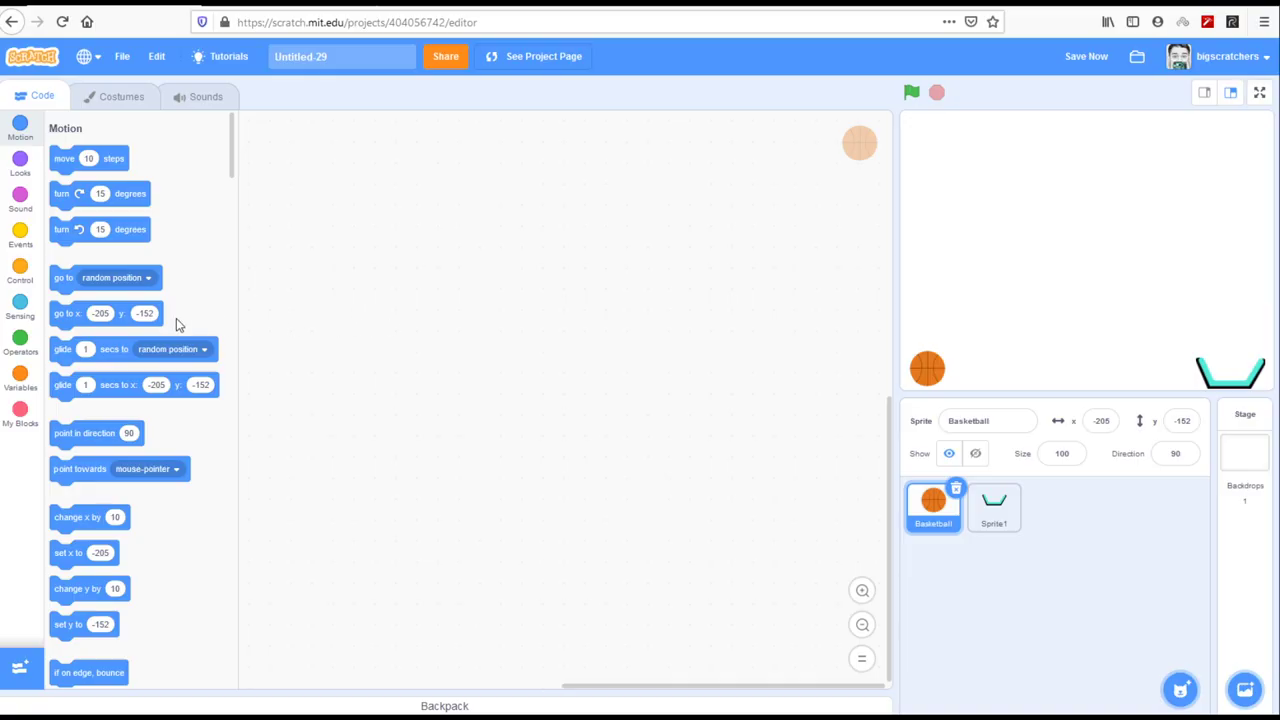
Start the basketball's script with a "when green flag clicked" block and attach a forever loop beneath it
left_click(22, 242)
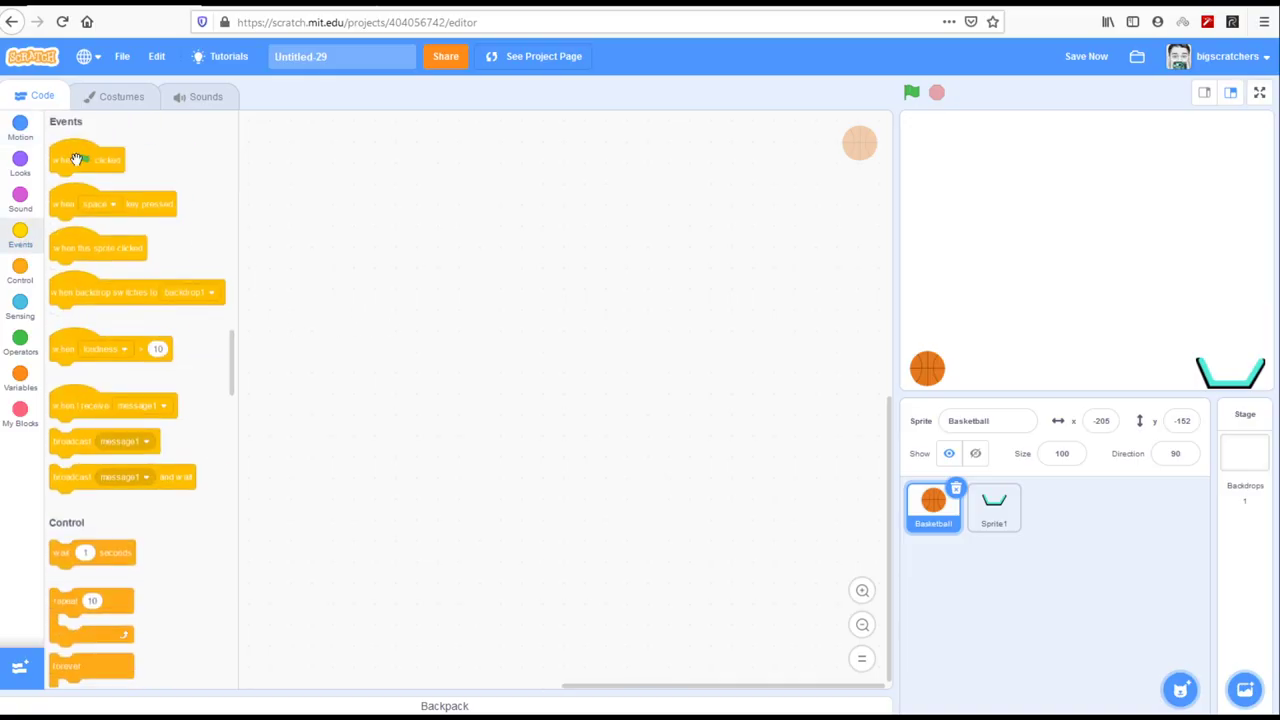
left_click_drag(73, 158, 487, 285)
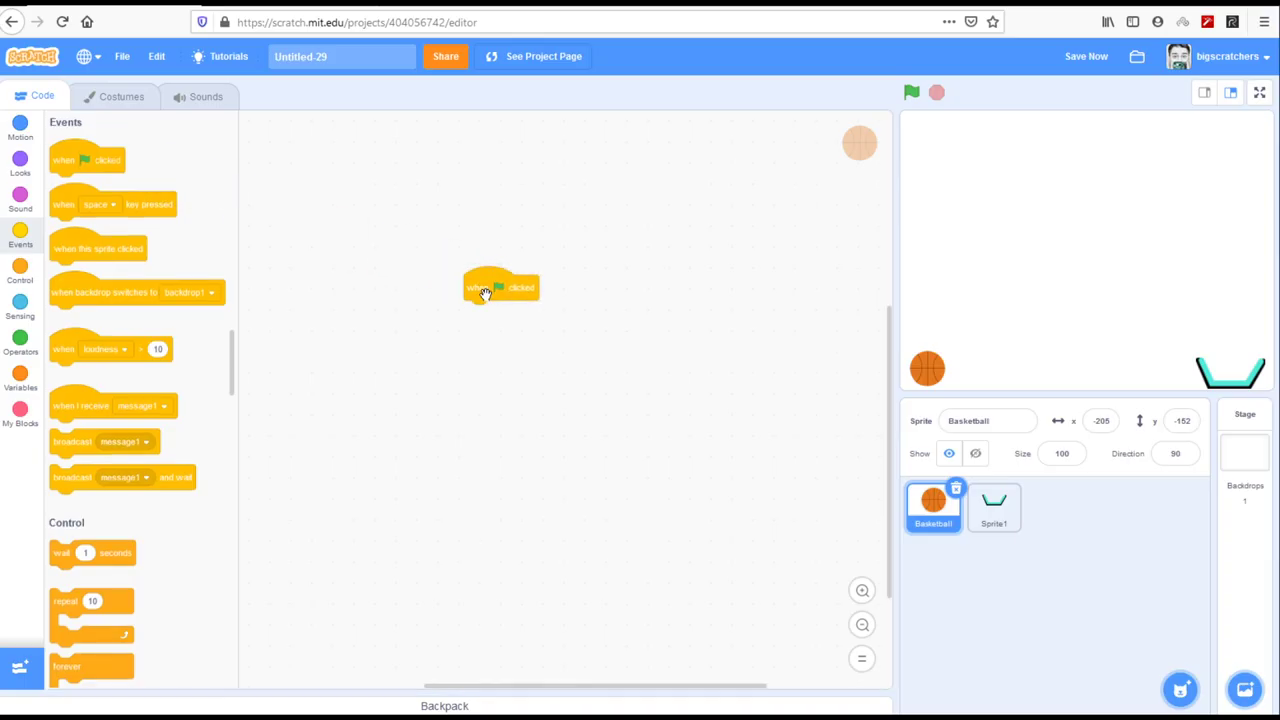
left_click(862, 590)
left_click(862, 590)
left_click(862, 590)
left_click(862, 590)
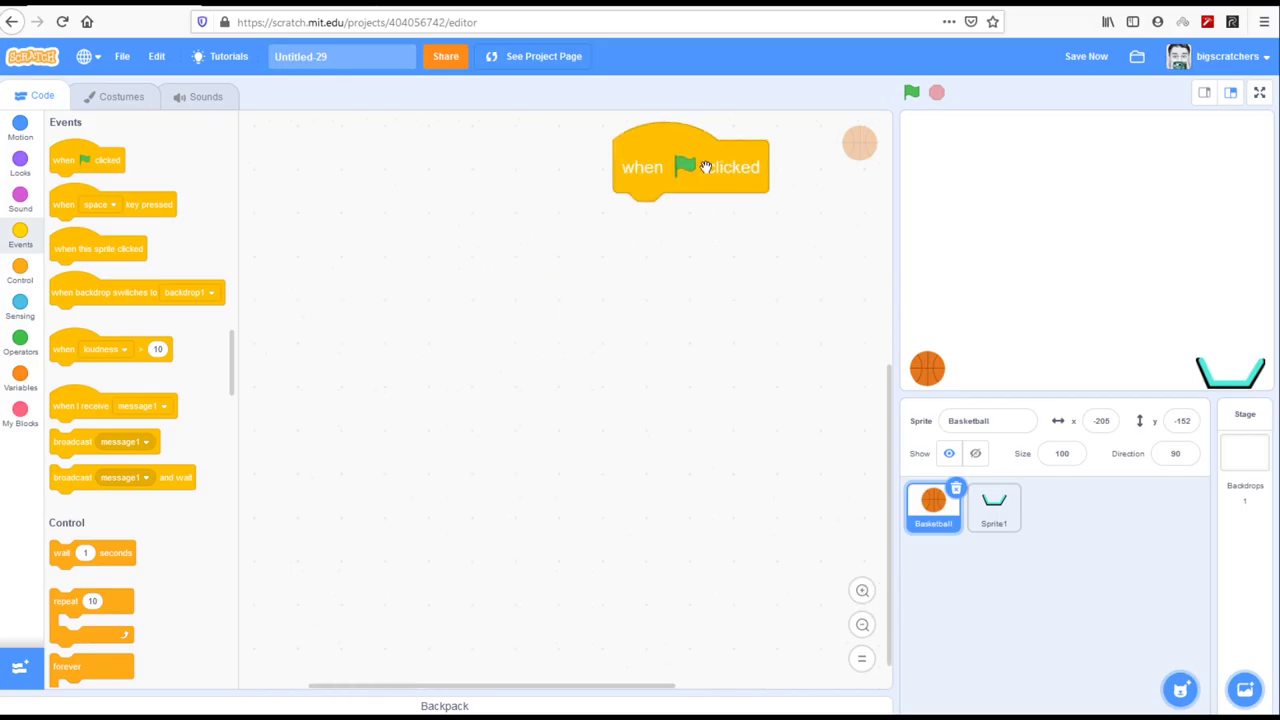
left_click_drag(730, 175, 447, 262)
left_click(20, 272)
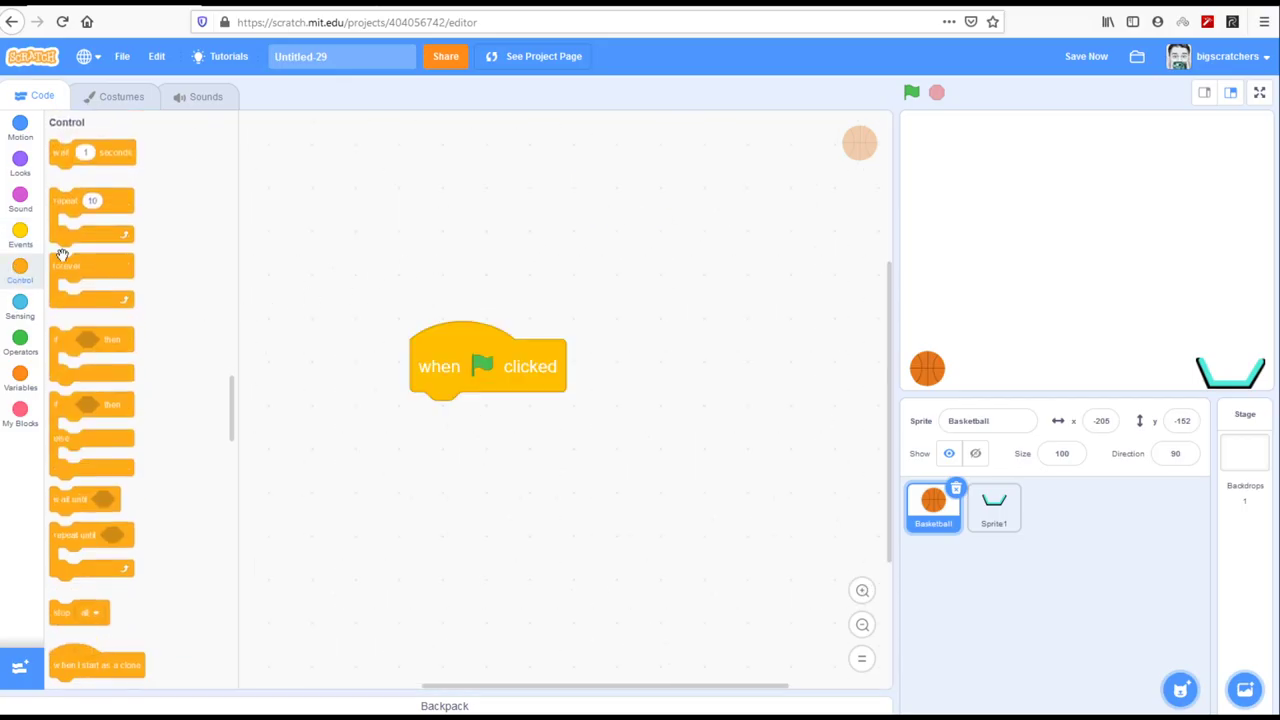
left_click_drag(134, 292, 450, 398)
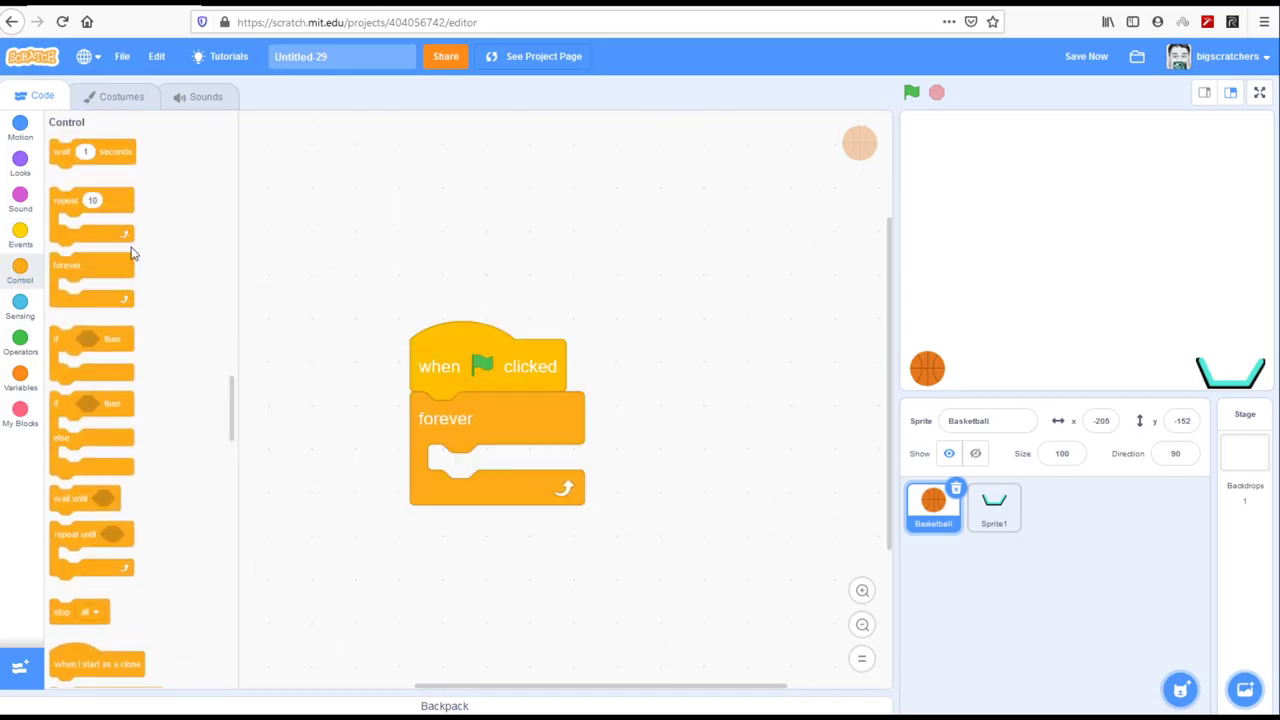
Place a "point towards mouse-pointer" block inside the forever loop and run the project to test it
left_click(22, 134)
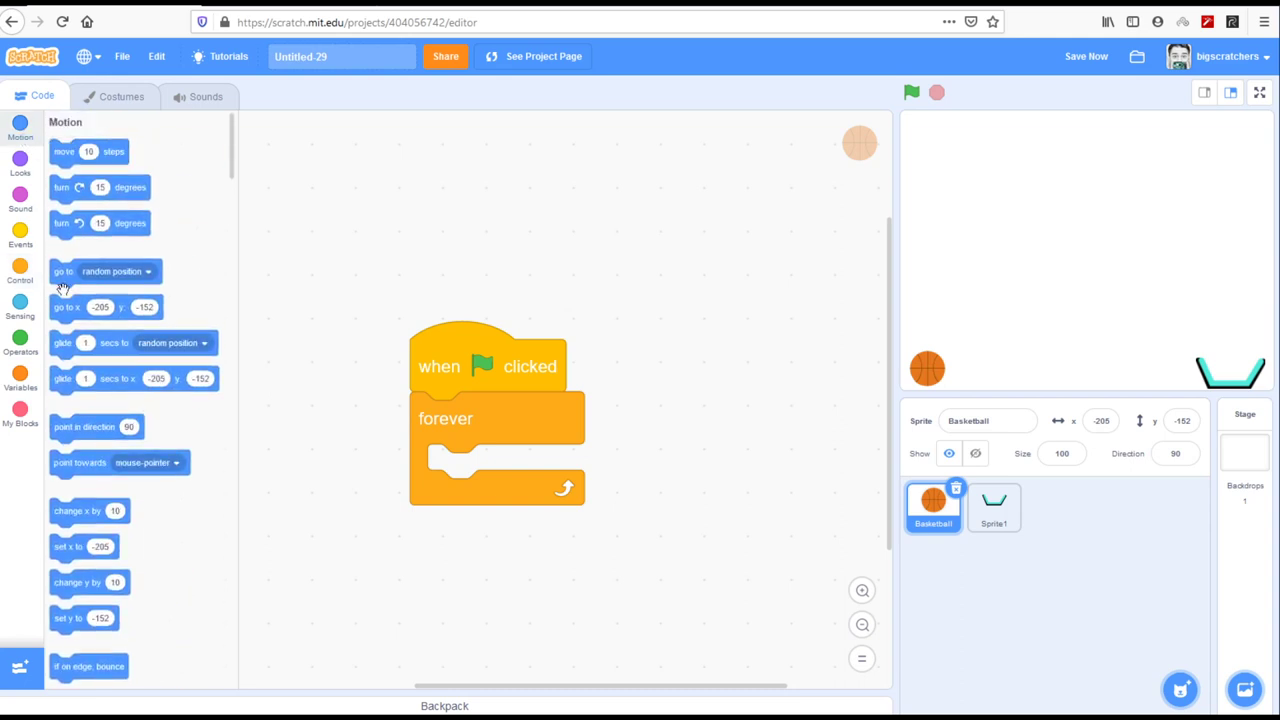
left_click_drag(62, 465, 455, 468)
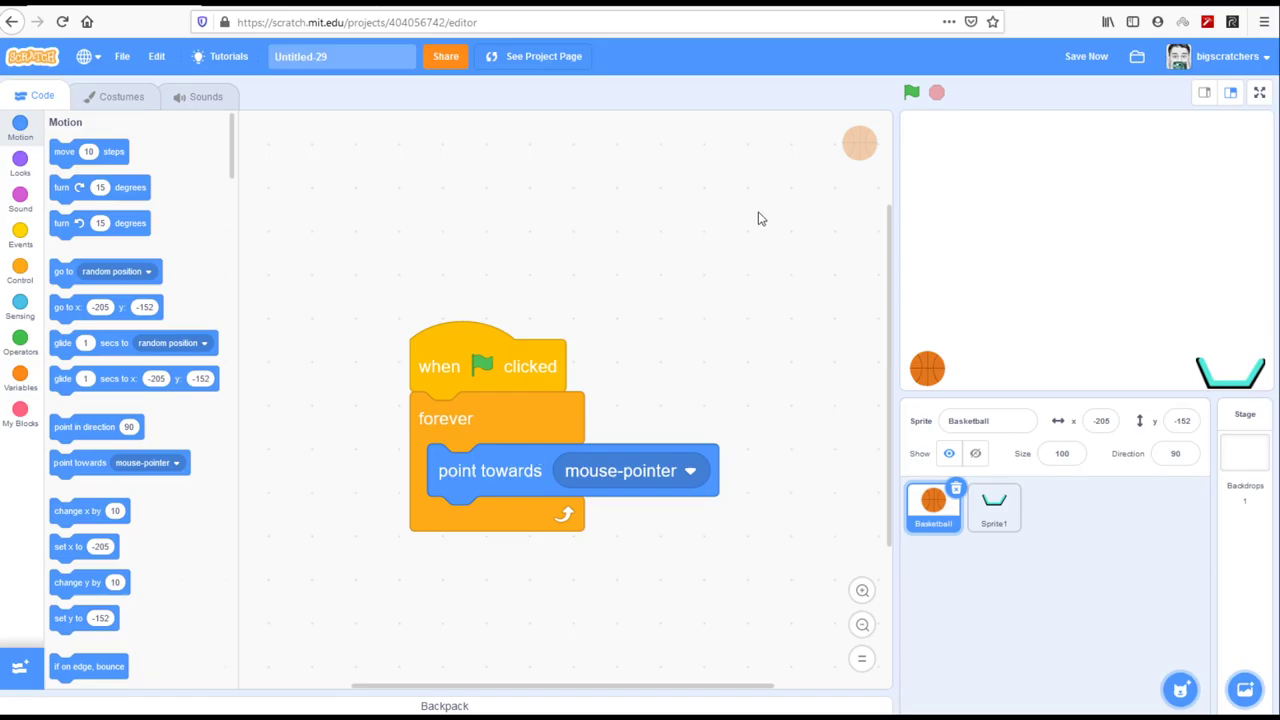
left_click(911, 92)
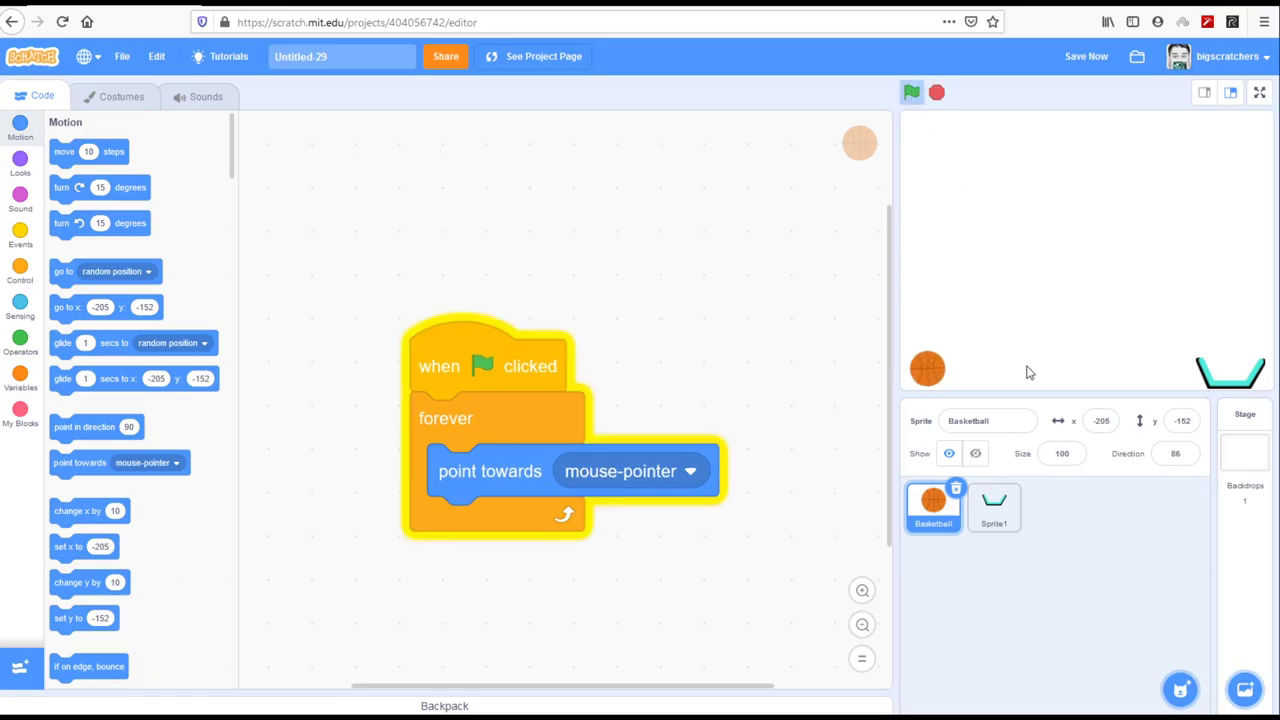